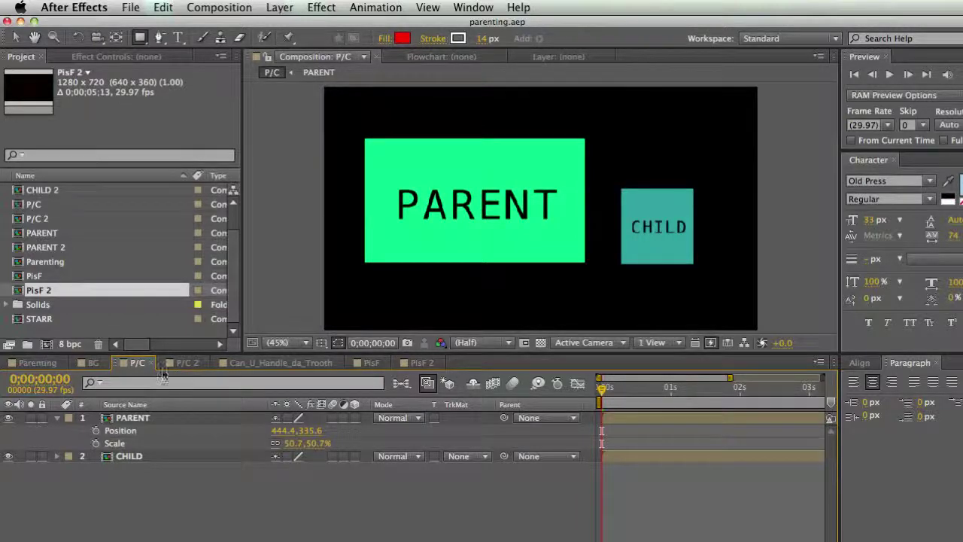
Open the P/C 2 composition and look at the available parent options for the CHILD 2 layer
{"action": "left_click", "coordinate": [184, 362]}
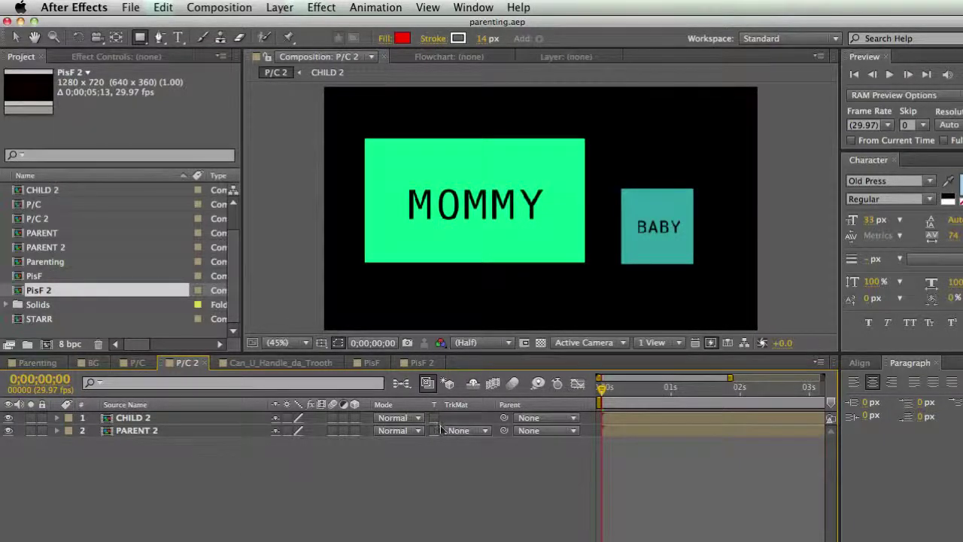
{"action": "left_click", "coordinate": [179, 418]}
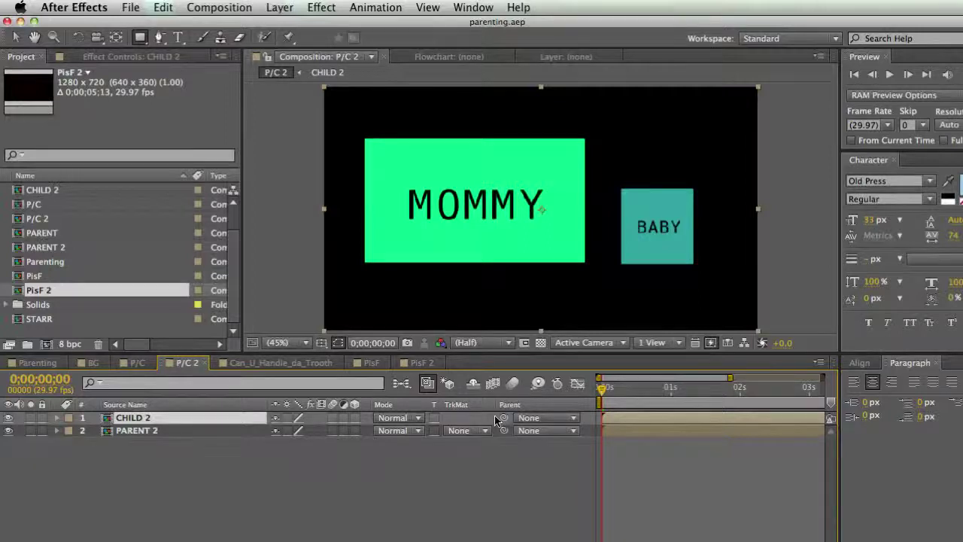
{"action": "left_click", "coordinate": [538, 418]}
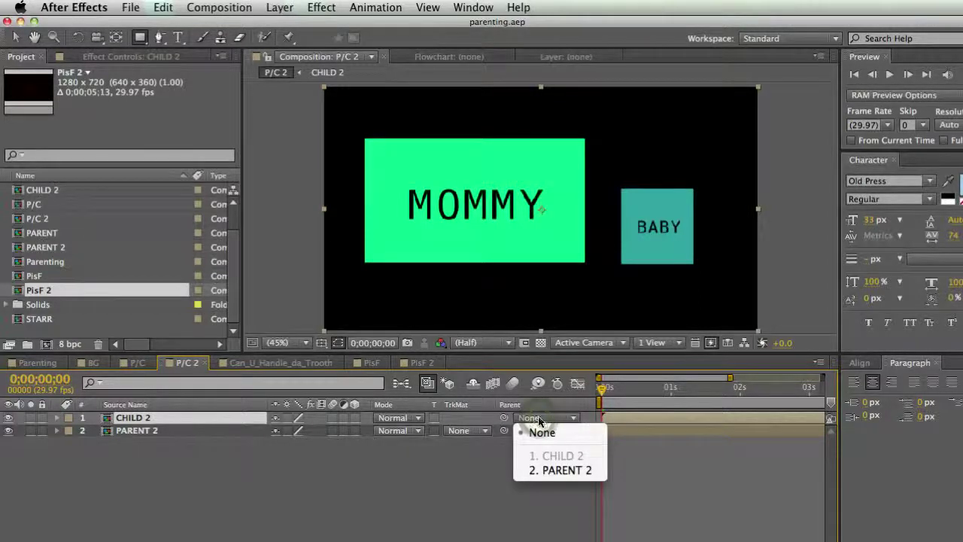
{"action": "left_click", "coordinate": [530, 405]}
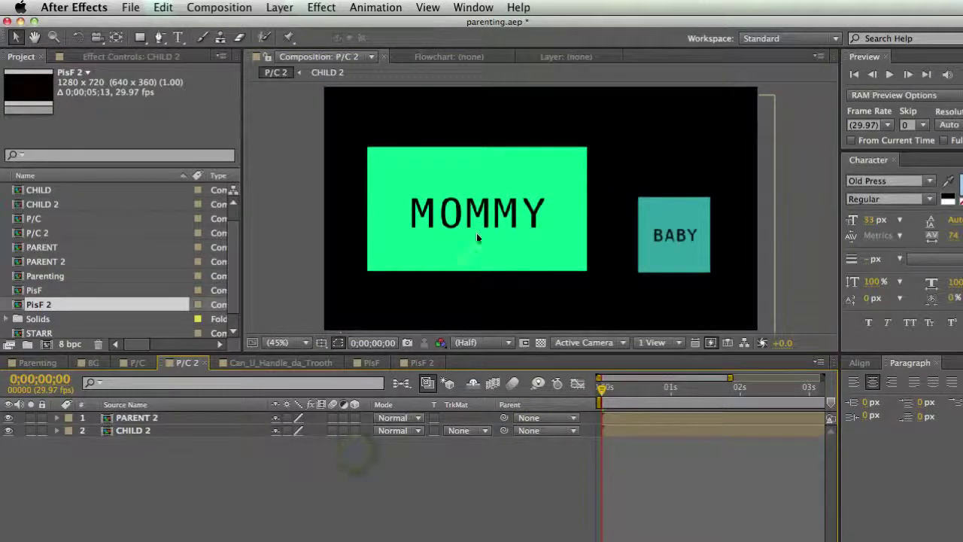
Move the MOMMY rectangle slightly up and the BABY square slightly down separately, and parent the CHILD 2 layer to PARENT 2
{"action": "left_click_drag", "start_coordinate": [475, 246], "coordinate": [477, 233]}
{"action": "left_click_drag", "start_coordinate": [677, 252], "coordinate": [678, 260]}
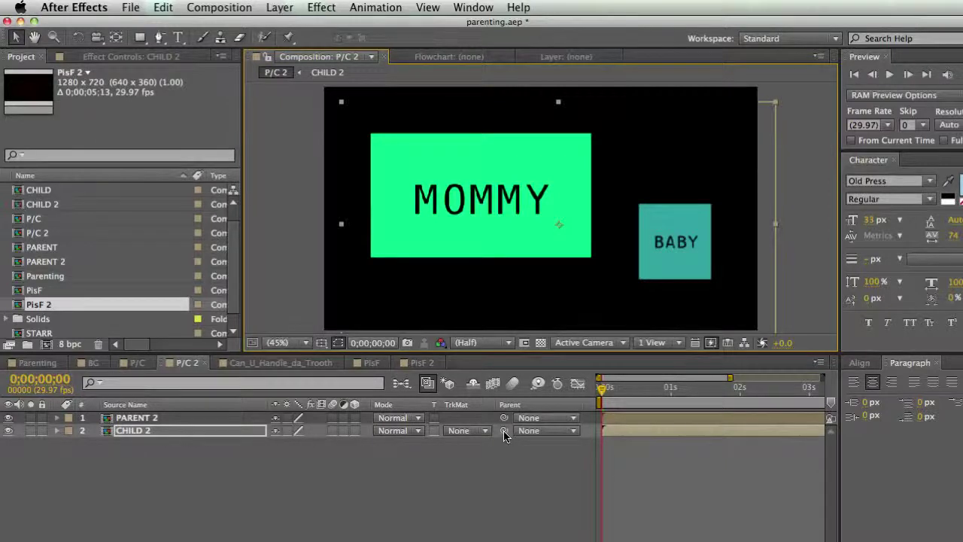
{"action": "left_click", "coordinate": [542, 430]}
{"action": "left_click", "coordinate": [558, 469]}
Rename the PARENT 2 layer as MOMMY and the CHILD 2 layer as BABY
{"action": "left_click", "coordinate": [175, 418]}
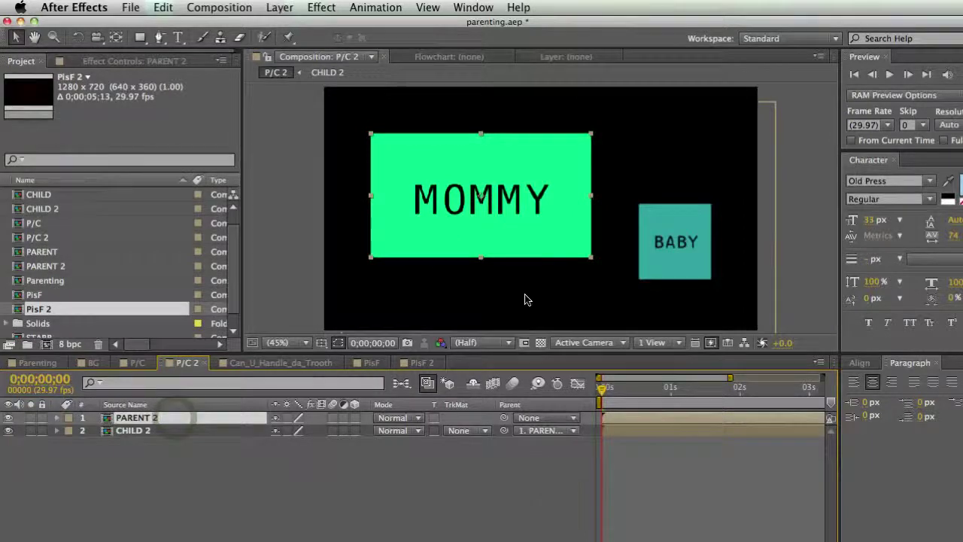
{"action": "left_click", "coordinate": [316, 468]}
{"action": "left_click", "coordinate": [154, 430]}
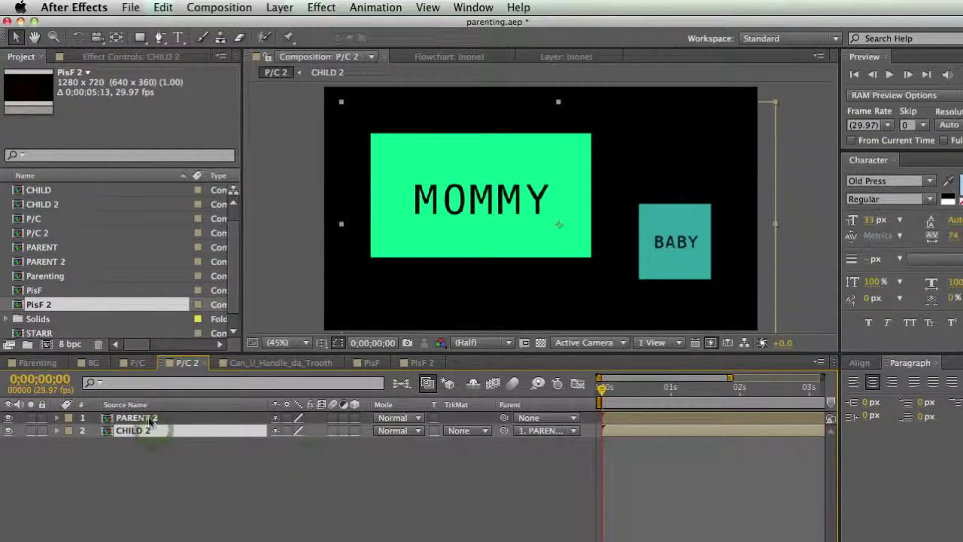
{"action": "left_click", "coordinate": [151, 419]}
{"action": "key", "text": "Return"}
{"action": "type", "text": "MOMMY"}
{"action": "key", "text": "Return"}
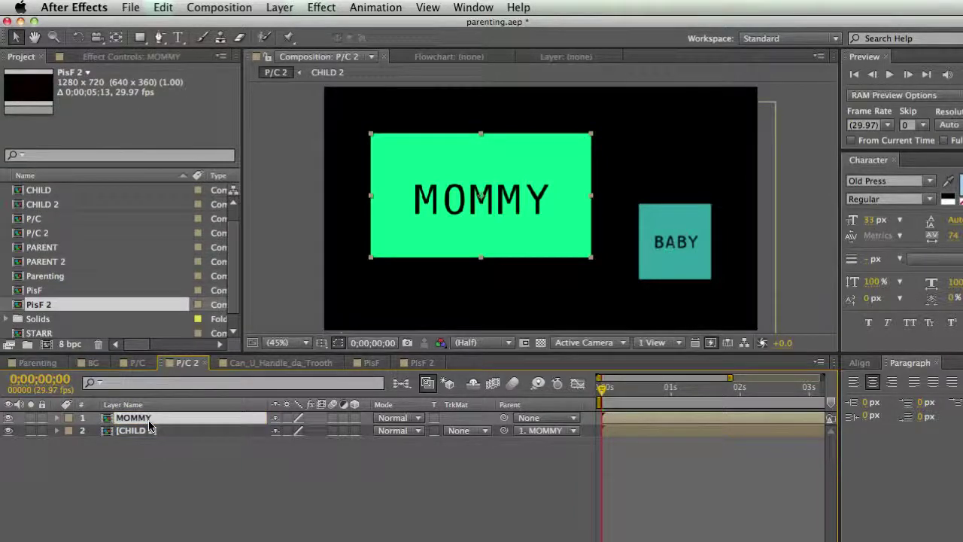
{"action": "left_click", "coordinate": [149, 430]}
{"action": "key", "text": "Return"}
{"action": "type", "text": "BABY"}
{"action": "key", "text": "Return"}
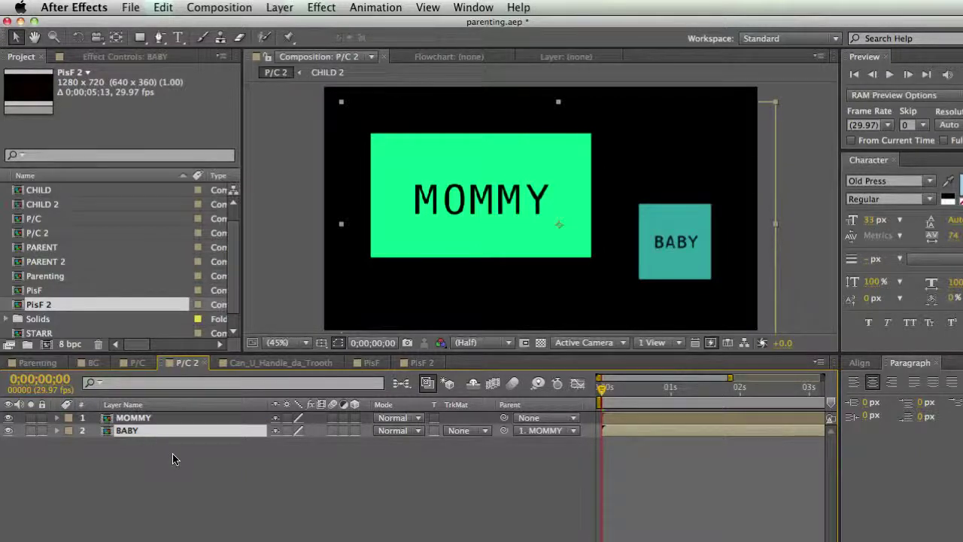
{"action": "left_click", "coordinate": [192, 465]}
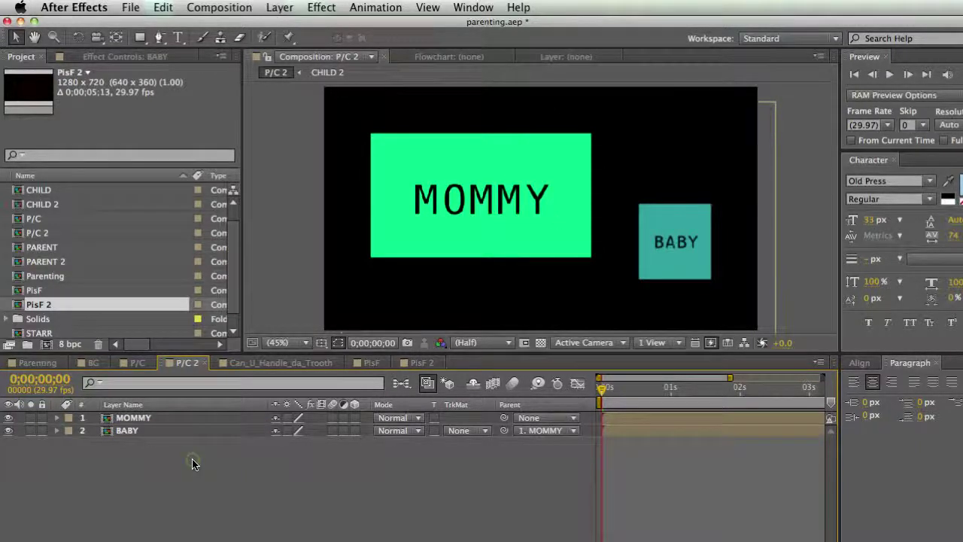
Test the parenting by moving the MOMMY rectangle, the BABY square on its own, and MOMMY again
{"action": "left_click", "coordinate": [192, 431]}
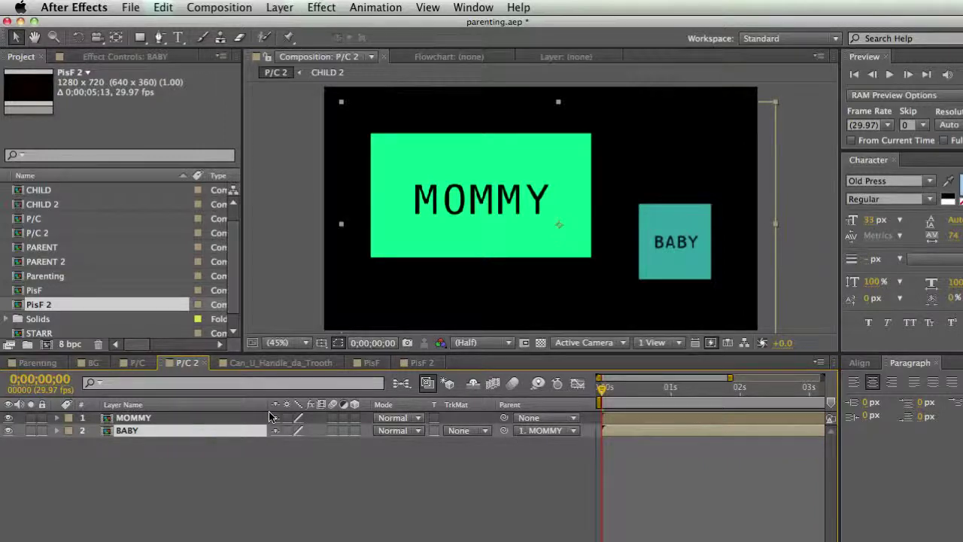
{"action": "left_click", "coordinate": [223, 419]}
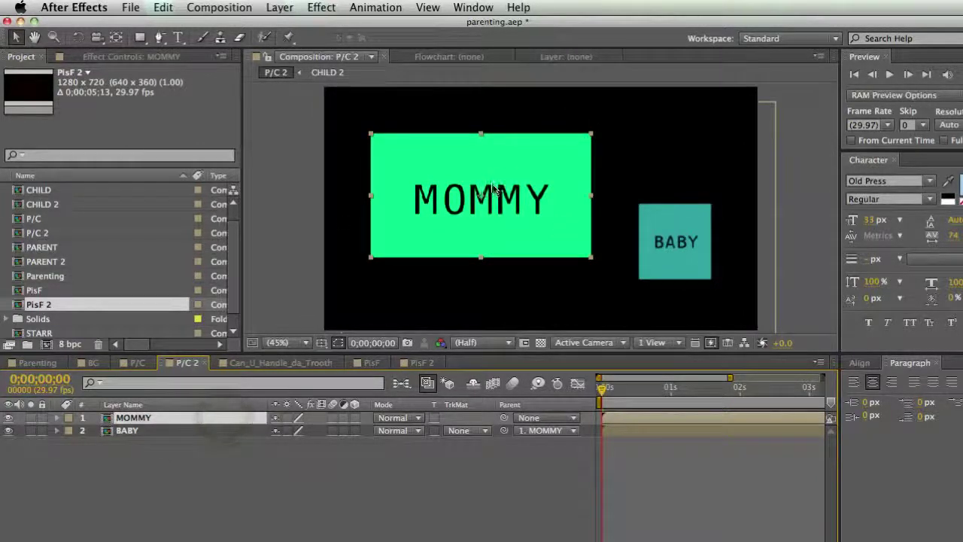
{"action": "left_click_drag", "start_coordinate": [494, 187], "coordinate": [511, 200]}
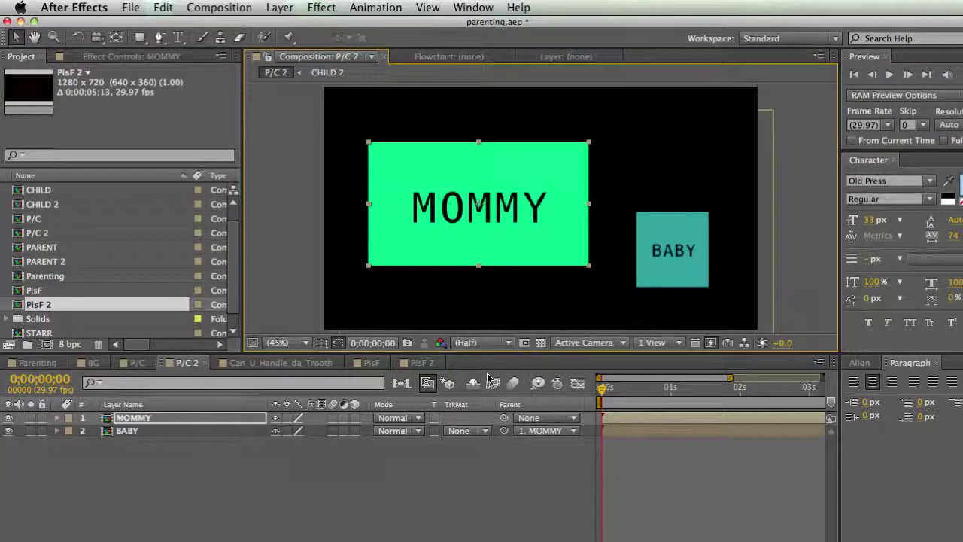
{"action": "left_click", "coordinate": [705, 271]}
{"action": "left_click_drag", "start_coordinate": [695, 284], "coordinate": [684, 251]}
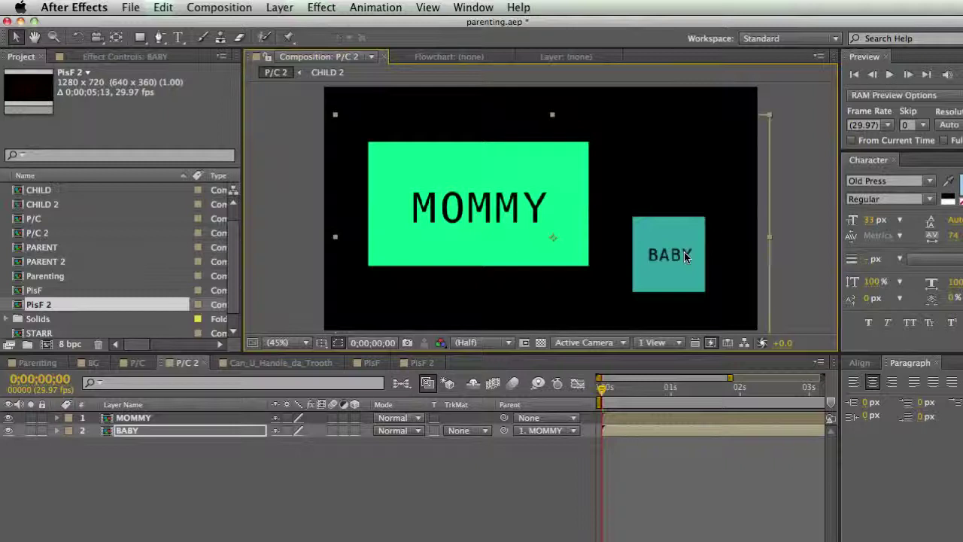
{"action": "left_click_drag", "start_coordinate": [684, 251], "coordinate": [690, 277]}
{"action": "mouse_move", "coordinate": [477, 203]}
{"action": "left_mouse_down"}
{"action": "mouse_move", "coordinate": [493, 197]}
{"action": "mouse_move", "coordinate": [468, 191]}
{"action": "left_mouse_up"}
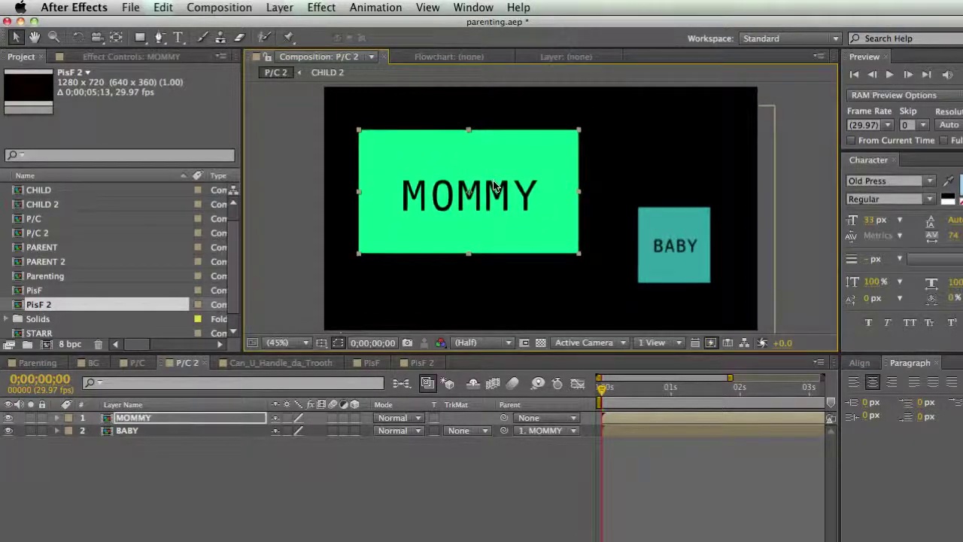
{"action": "left_click", "coordinate": [691, 292]}
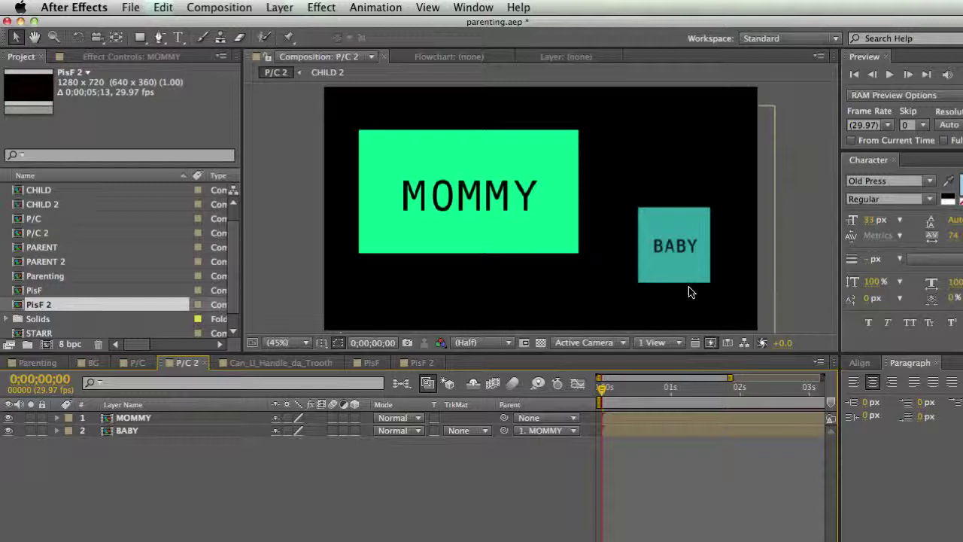
Open the Parenting composition, try moving the dinosaur's BODY layer away from its other parts, and undo the move
{"action": "left_click", "coordinate": [54, 364]}
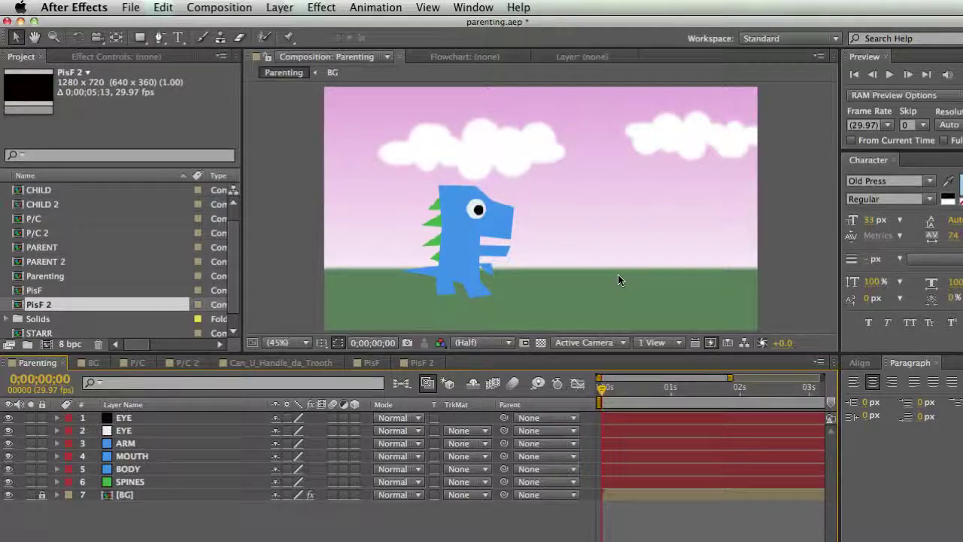
{"action": "left_click_drag", "start_coordinate": [460, 238], "coordinate": [568, 228]}
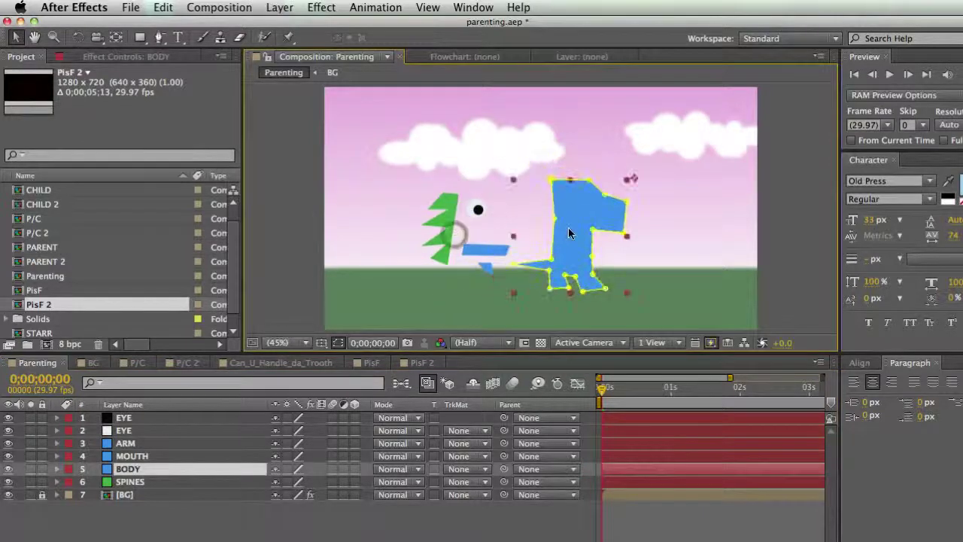
{"action": "key", "text": "super+z"}
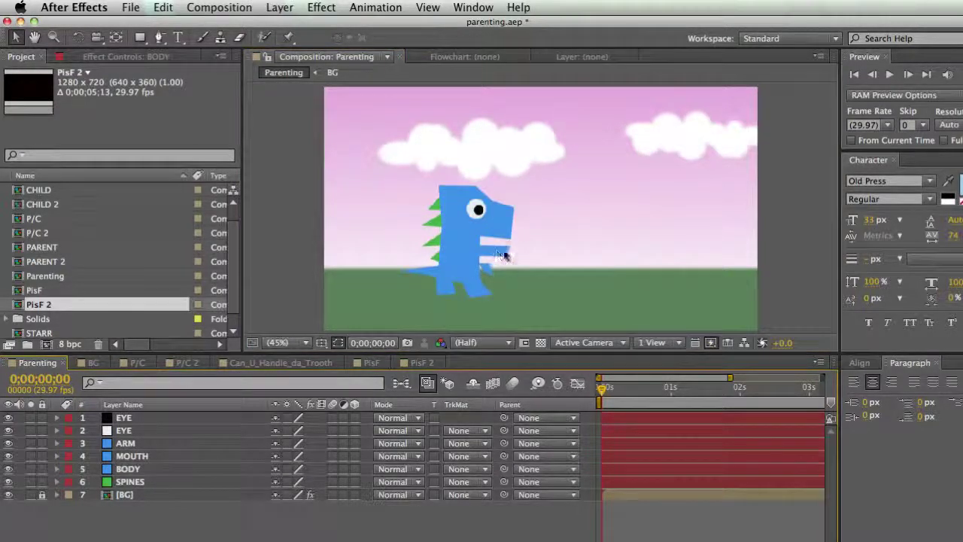
Nudge the dinosaur's MOUTH shape slightly up and its black EYE pupil slightly to the right
{"action": "left_click", "coordinate": [494, 253]}
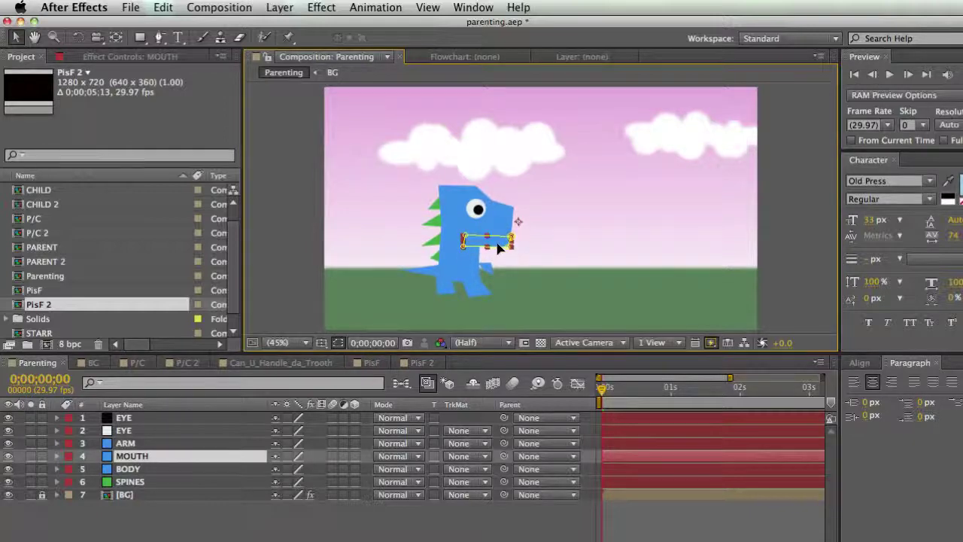
{"action": "key", "text": "Return"}
{"action": "left_click", "coordinate": [478, 210]}
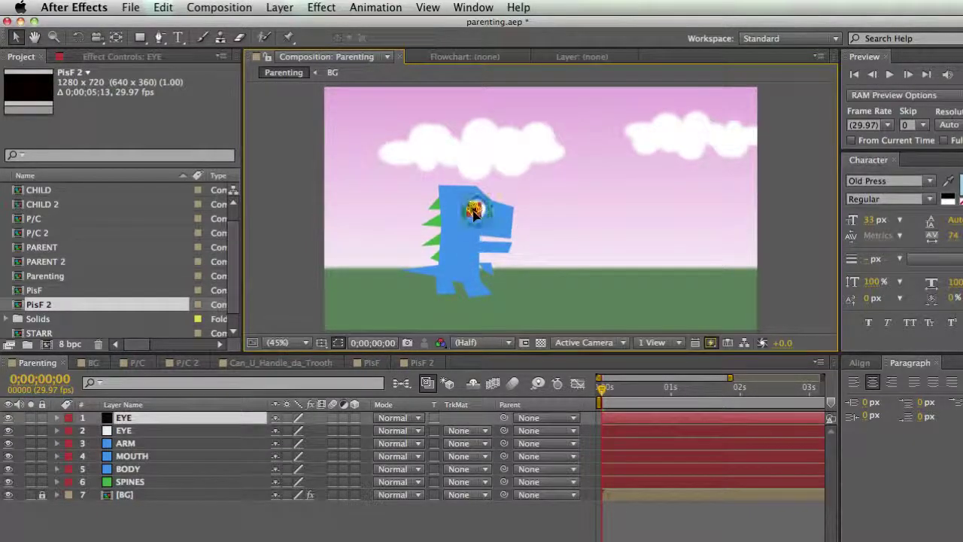
{"action": "key", "text": "Return"}
{"action": "left_click", "coordinate": [751, 226]}
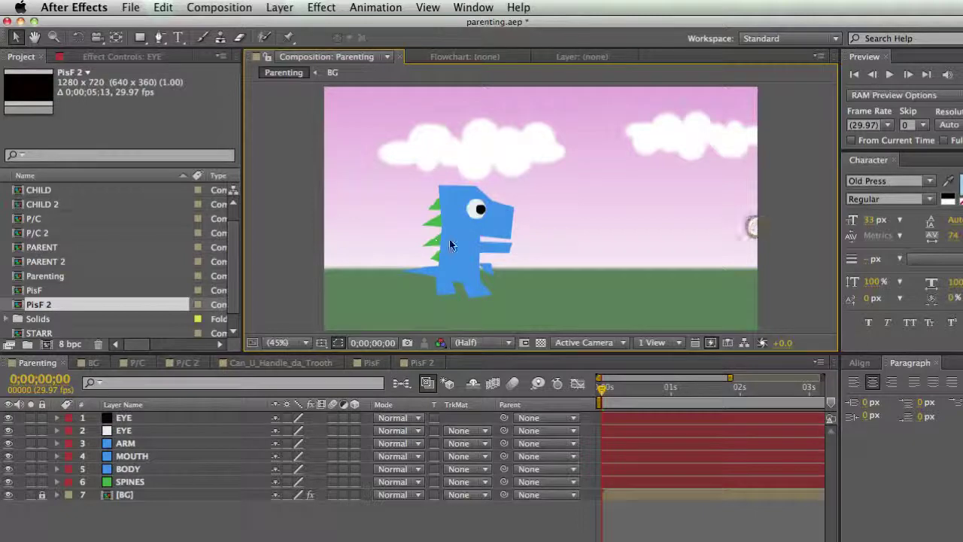
Pre-compose the two EYE layers, ARM, MOUTH, BODY and SPINES into a new composition named Dinozor
{"action": "left_click", "coordinate": [151, 480]}
{"action": "left_click", "coordinate": [150, 415], "text": "shift"}
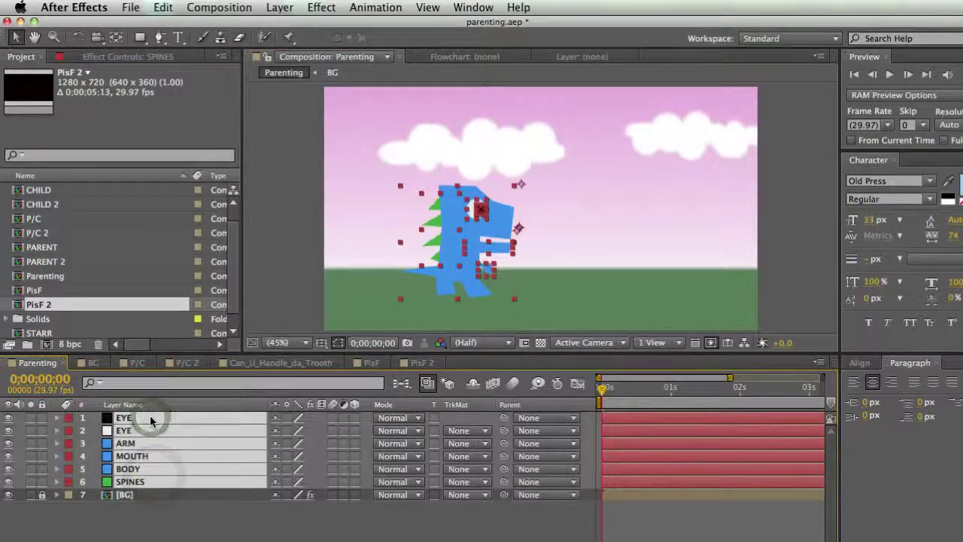
{"action": "key", "text": "super+shift+c"}
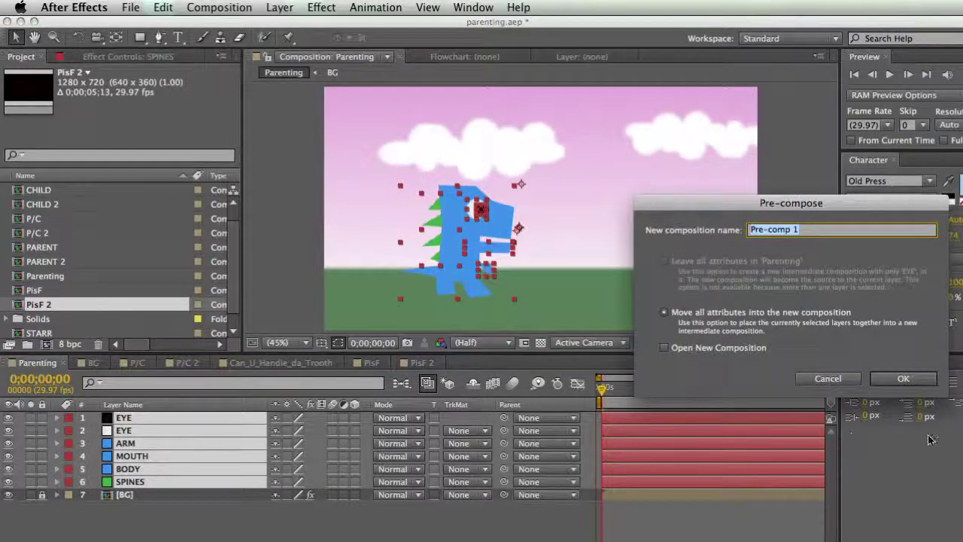
{"action": "type", "text": "Dinozr"}
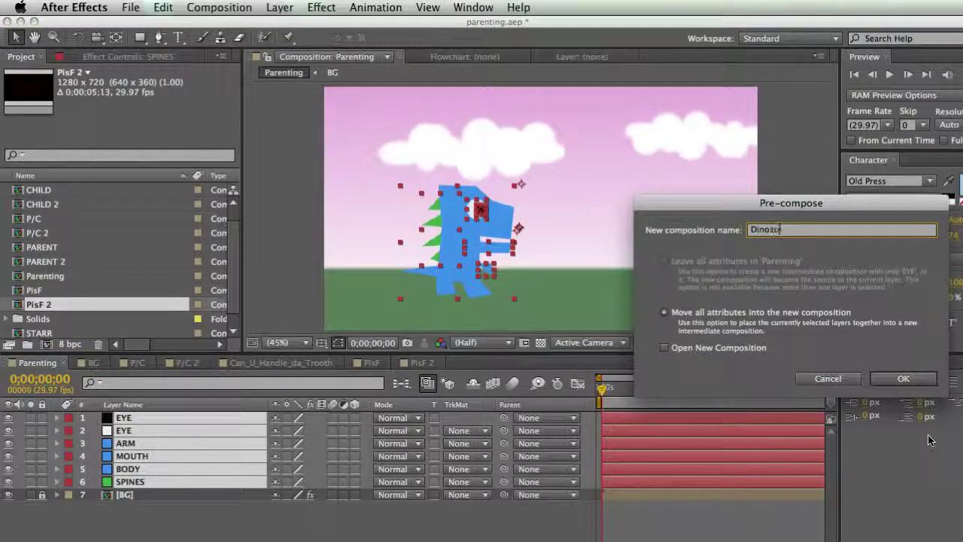
{"action": "key", "text": "Return"}
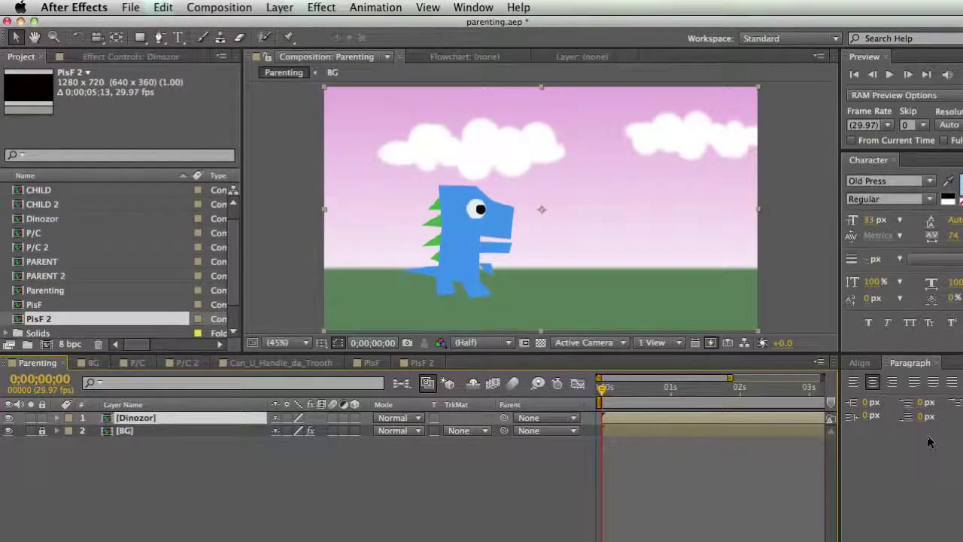
{"action": "left_click", "coordinate": [329, 505]}
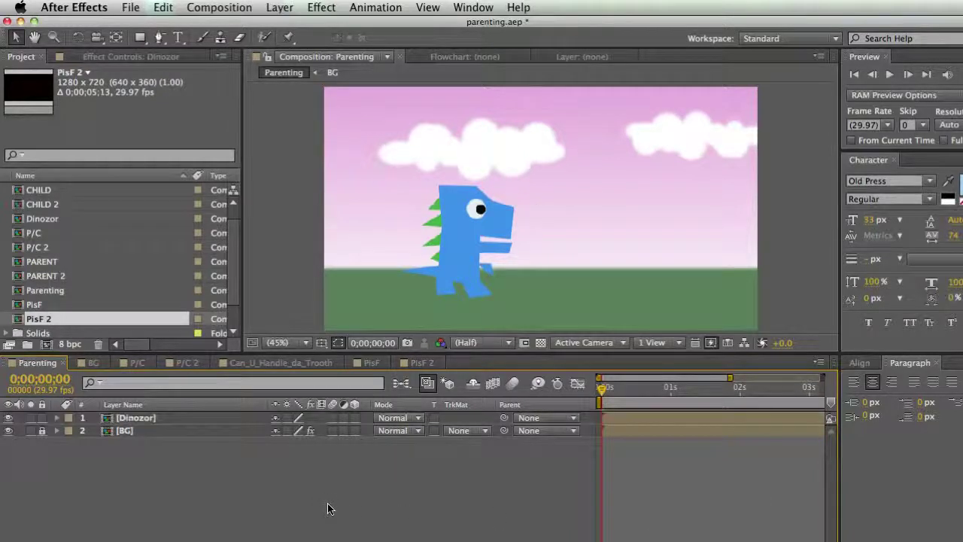
Try moving the Dinozor layer around the scene, and undo both the movement and the pre-composition
{"action": "left_click", "coordinate": [222, 418]}
{"action": "left_click_drag", "start_coordinate": [336, 250], "coordinate": [486, 236]}
{"action": "left_click_drag", "start_coordinate": [565, 230], "coordinate": [597, 260]}
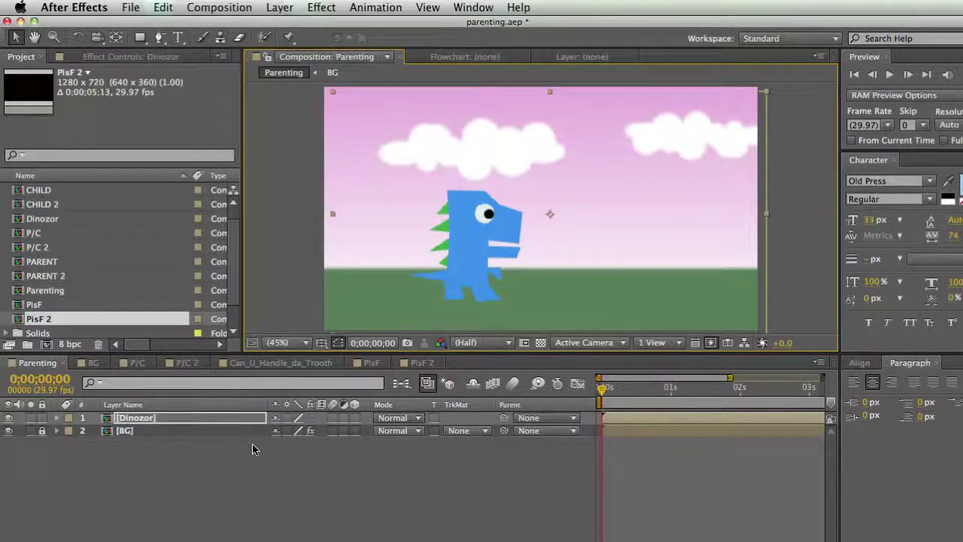
{"action": "key", "text": "super+z"}
{"action": "key", "text": "super+z"}
Pre-compose the SPINES, BODY and ARM layers into a composition named DINO-BODY, and place the MOUTH layer above it
{"action": "left_click", "coordinate": [172, 482]}
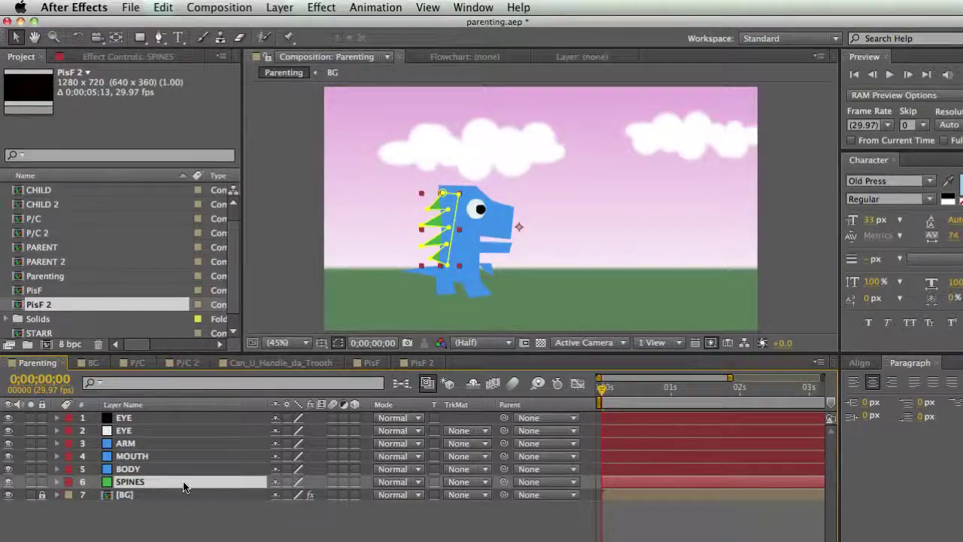
{"action": "left_click", "coordinate": [184, 510]}
{"action": "left_click", "coordinate": [165, 480]}
{"action": "left_click", "coordinate": [160, 468]}
{"action": "left_click", "coordinate": [159, 483]}
{"action": "left_click", "coordinate": [160, 469], "text": "shift"}
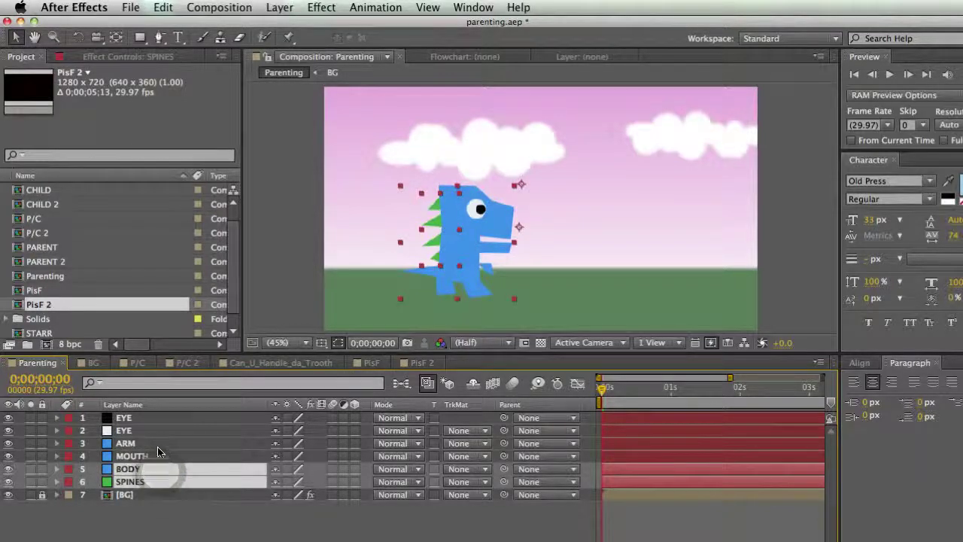
{"action": "left_click", "coordinate": [157, 445], "text": "shift"}
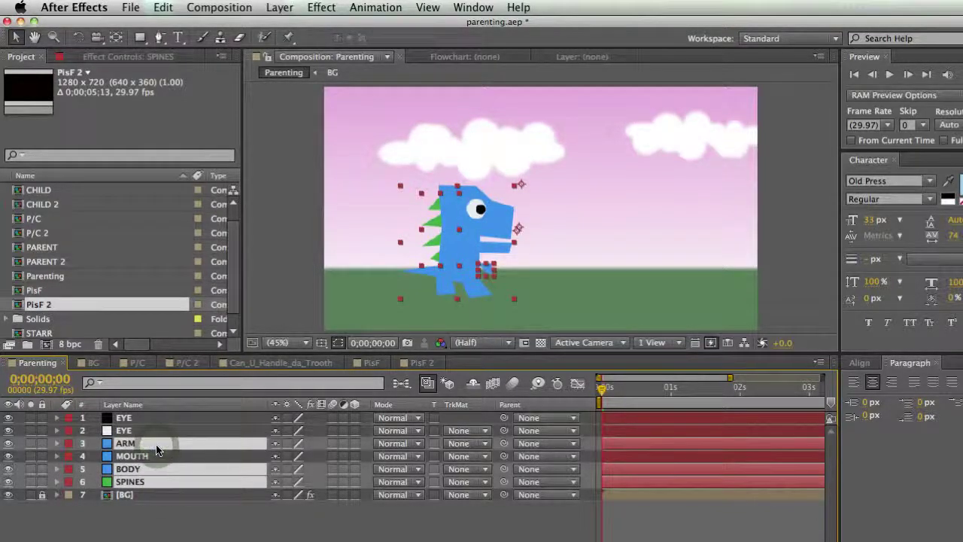
{"action": "key", "text": "super+shift+c"}
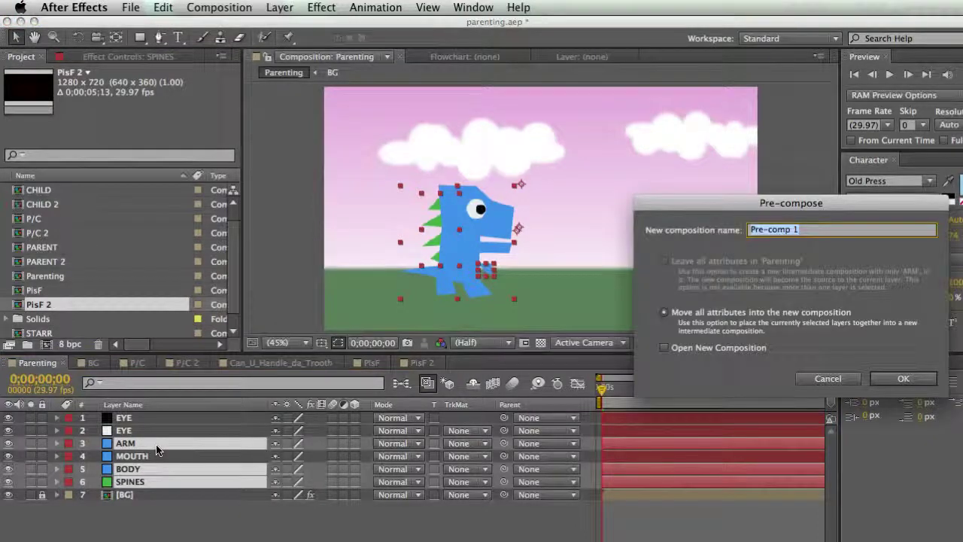
{"action": "type", "text": "DINO-BODY"}
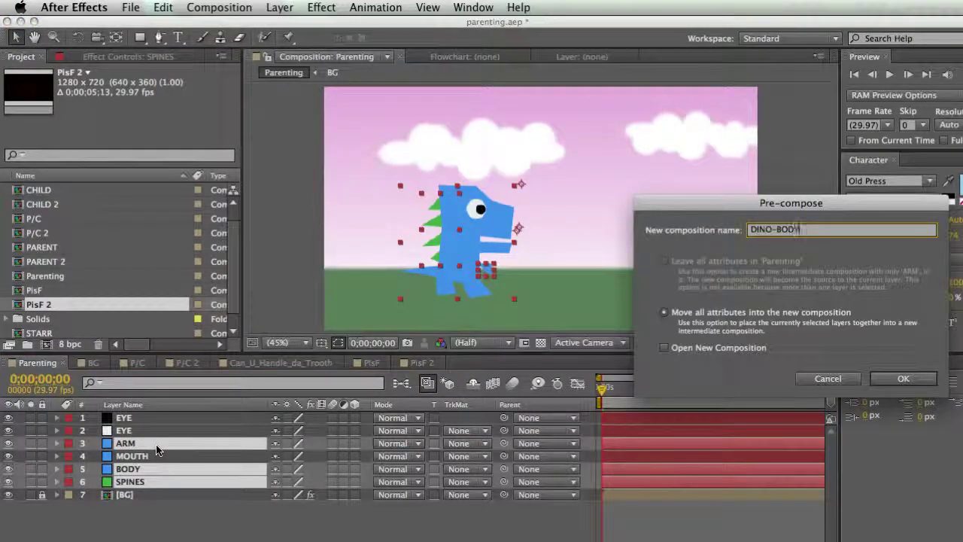
{"action": "key", "text": "Return"}
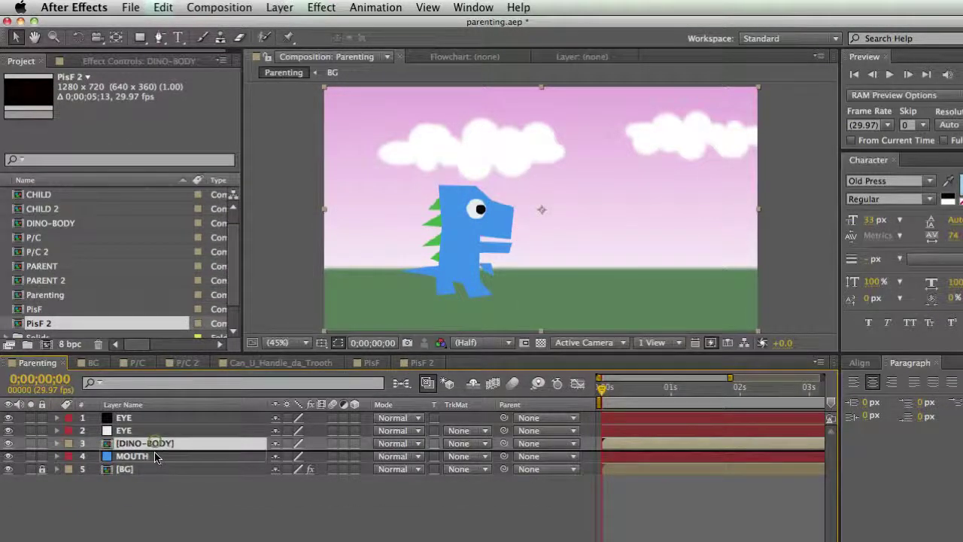
{"action": "left_click_drag", "start_coordinate": [152, 456], "coordinate": [158, 440]}
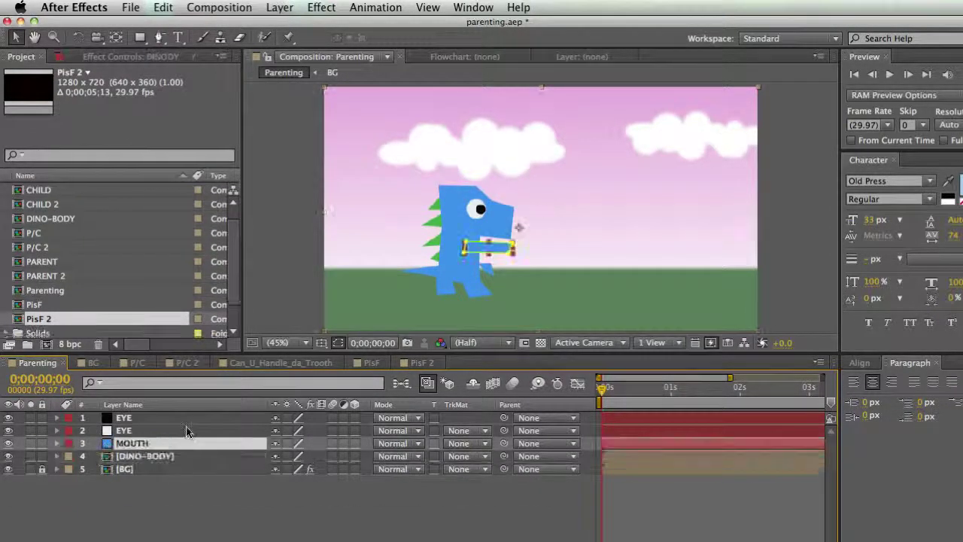
Parent both EYE layers and the MOUTH layer to the DINO-BODY layer
{"action": "left_click", "coordinate": [165, 431]}
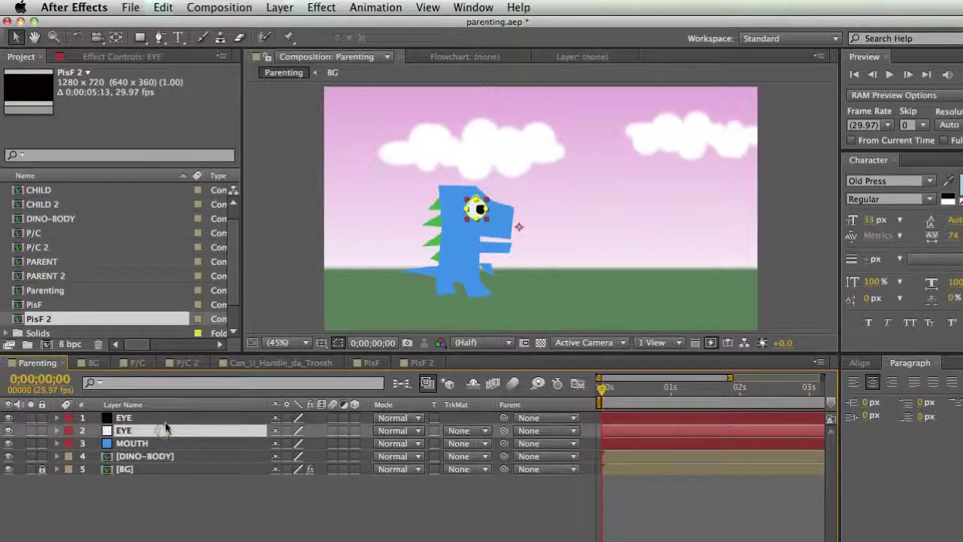
{"action": "left_click", "coordinate": [166, 419], "text": "shift"}
{"action": "left_click", "coordinate": [167, 444]}
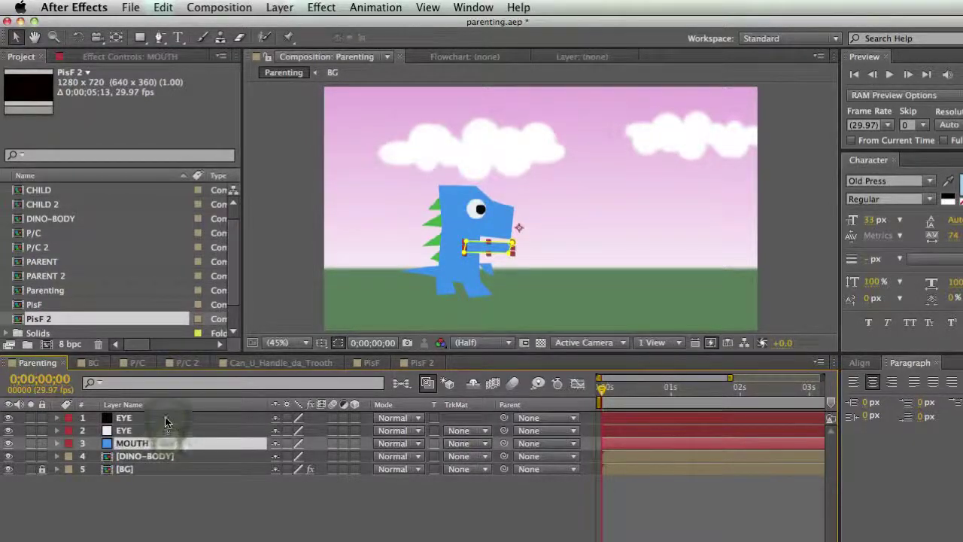
{"action": "left_click", "coordinate": [165, 418], "text": "shift"}
{"action": "left_click_drag", "start_coordinate": [502, 443], "coordinate": [187, 456]}
Move the DINO-BODY layer slightly to the right, and nudge the black EYE pupil and the MOUTH on their own
{"action": "left_click", "coordinate": [188, 456]}
{"action": "left_click_drag", "start_coordinate": [476, 277], "coordinate": [495, 273]}
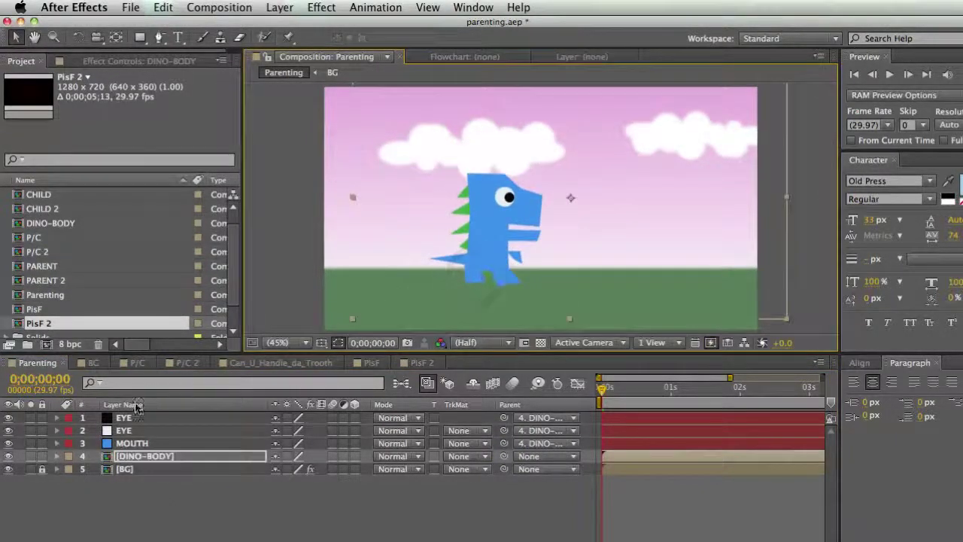
{"action": "left_click", "coordinate": [494, 206]}
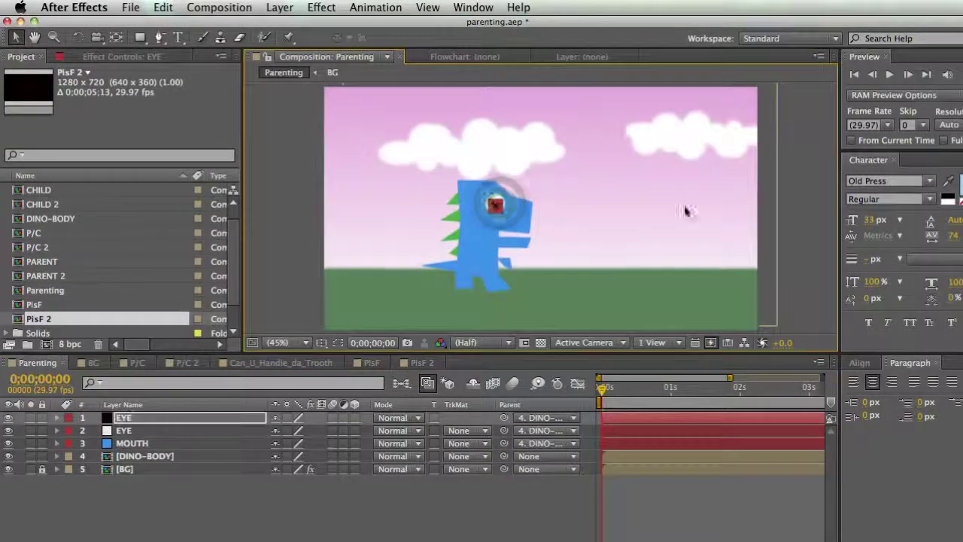
{"action": "left_click", "coordinate": [787, 208]}
{"action": "left_click", "coordinate": [511, 240]}
{"action": "mouse_move", "coordinate": [511, 239]}
{"action": "left_mouse_down"}
{"action": "mouse_move", "coordinate": [501, 235]}
{"action": "mouse_move", "coordinate": [500, 251]}
{"action": "mouse_move", "coordinate": [511, 244]}
{"action": "mouse_move", "coordinate": [507, 257]}
{"action": "mouse_move", "coordinate": [512, 247]}
{"action": "left_mouse_up"}
{"action": "left_click", "coordinate": [791, 240]}
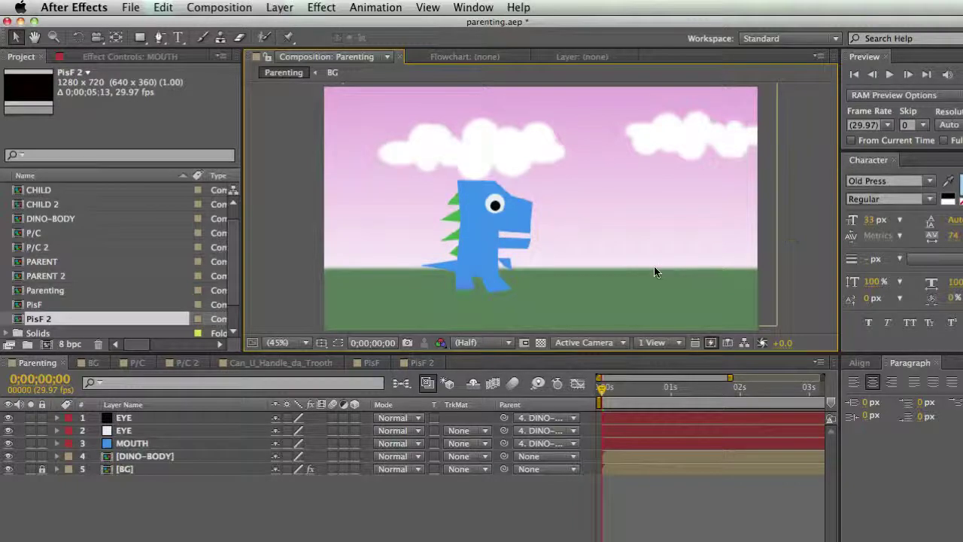
Move the DINO-BODY layer further right to the middle of the scene, and nudge the MOUTH slightly up
{"action": "left_click_drag", "start_coordinate": [480, 261], "coordinate": [548, 260]}
{"action": "left_click", "coordinate": [378, 226]}
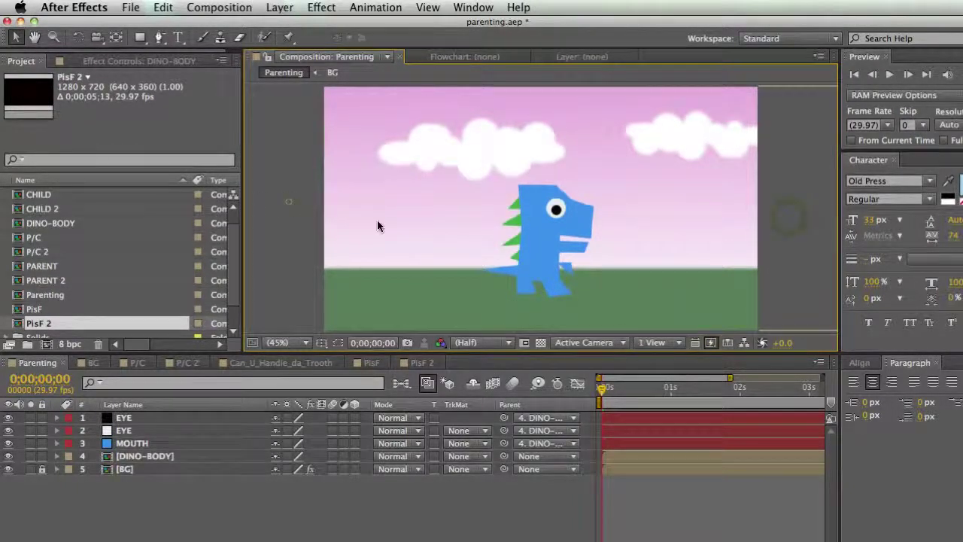
{"action": "left_click", "coordinate": [557, 246]}
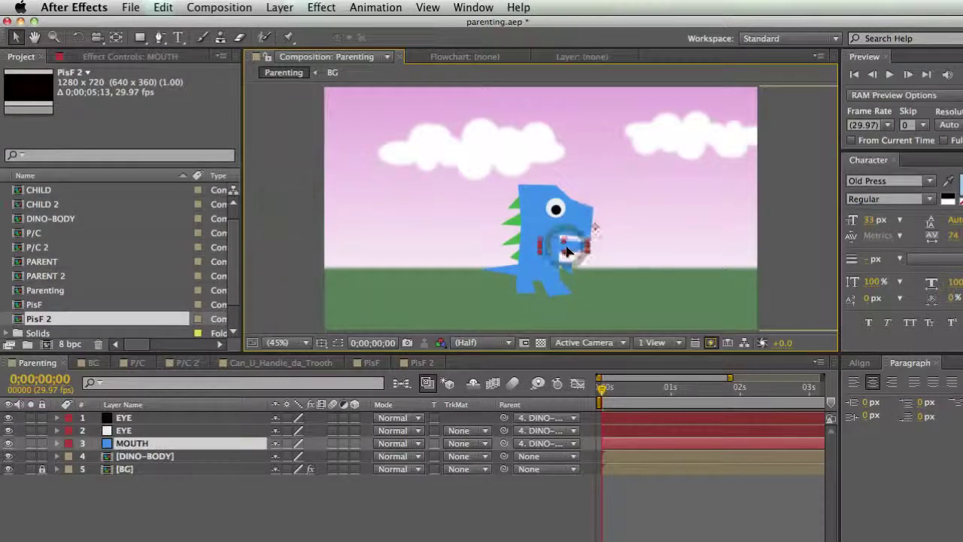
{"action": "left_click", "coordinate": [328, 226]}
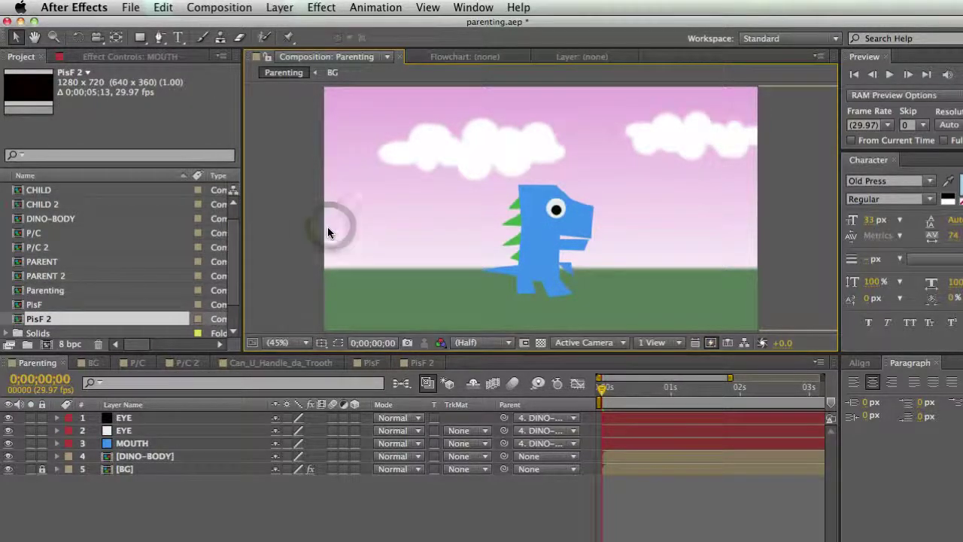
Reveal the MOUTH layer's Position and shift the mouth sideways against the dinosaur's body
{"action": "key", "text": "p"}
{"action": "left_click", "coordinate": [279, 518]}
{"action": "left_click", "coordinate": [294, 456]}
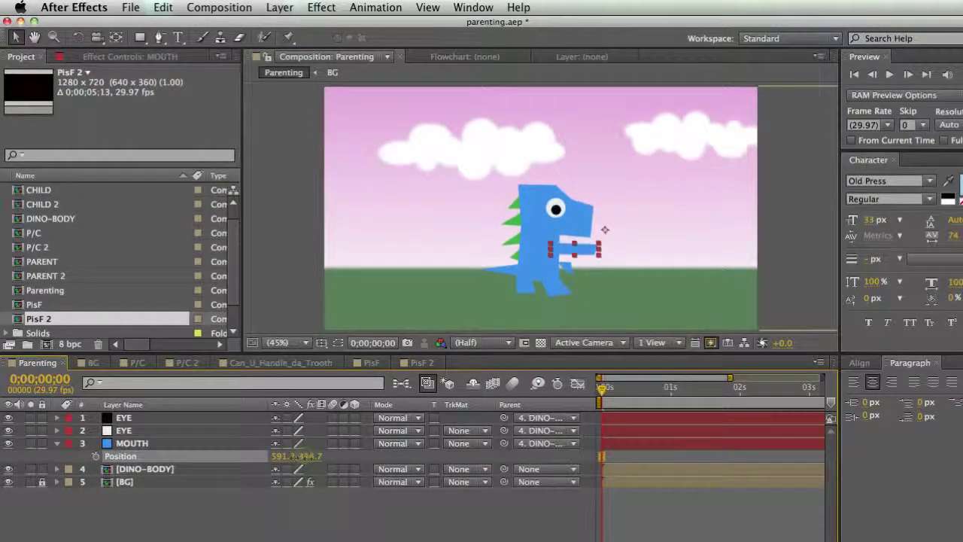
{"action": "left_click_drag", "start_coordinate": [604, 223], "coordinate": [593, 226]}
{"action": "left_click", "coordinate": [565, 283]}
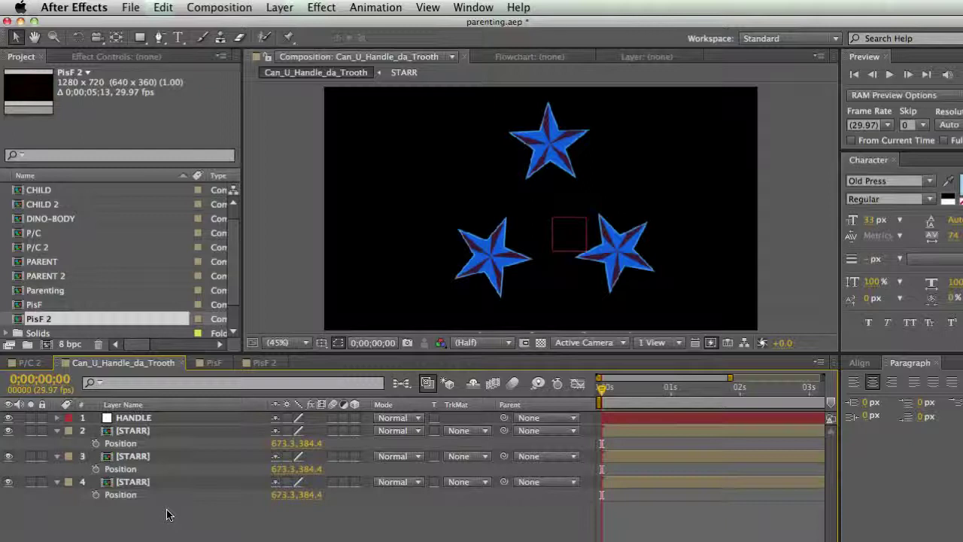
Try moving the top star on its own in the Can_U_Handle_da_Trooth composition, and undo the move
{"action": "left_click", "coordinate": [135, 482]}
{"action": "left_click_drag", "start_coordinate": [535, 188], "coordinate": [601, 174]}
{"action": "key", "text": "super+z"}
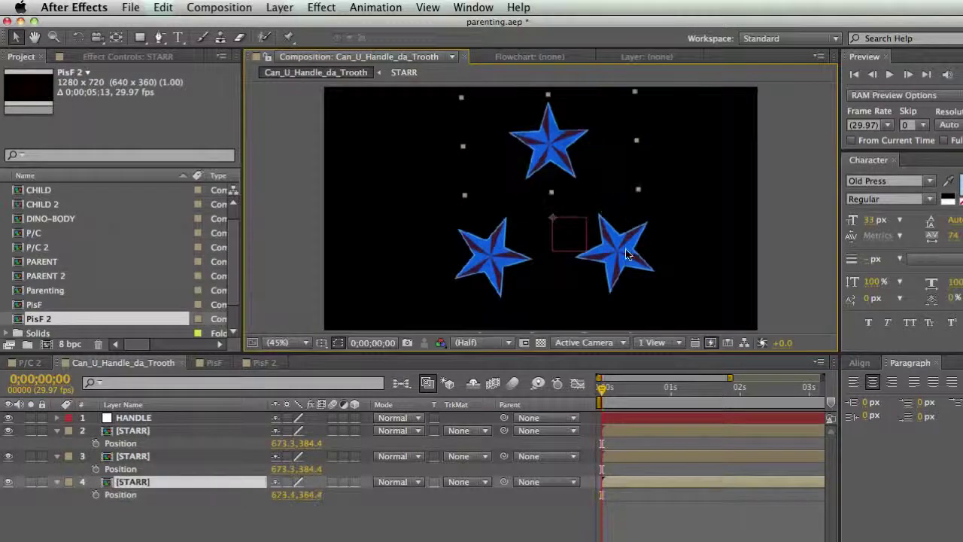
Parent the two lower STARR layers in the stack, 3 and 4, to STARR layer 2
{"action": "left_click", "coordinate": [628, 254]}
{"action": "left_click", "coordinate": [181, 456]}
{"action": "left_click_drag", "start_coordinate": [506, 461], "coordinate": [124, 430]}
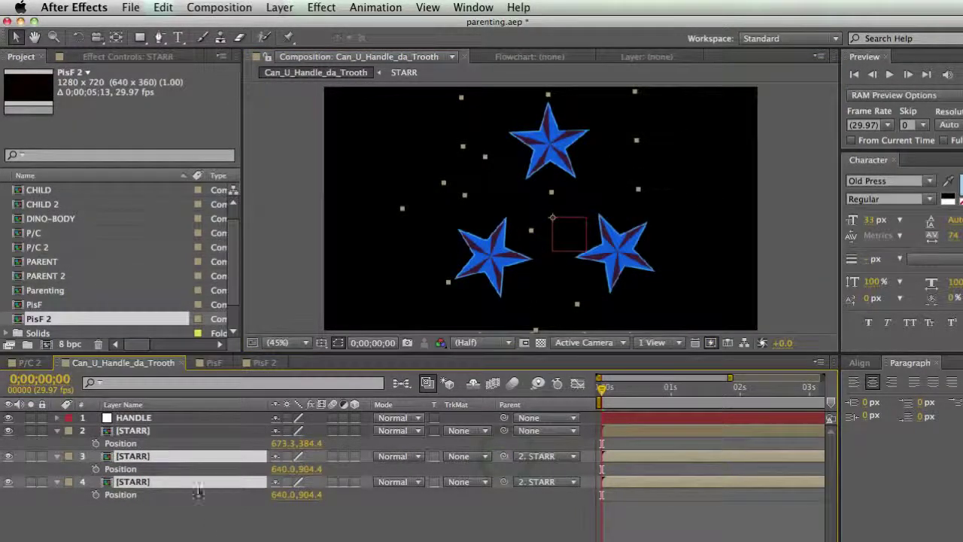
{"action": "left_click", "coordinate": [210, 525]}
Try moving STARR layer 2 together with its child stars, and undo the move
{"action": "left_click", "coordinate": [143, 430]}
{"action": "mouse_move", "coordinate": [621, 262]}
{"action": "left_mouse_down"}
{"action": "mouse_move", "coordinate": [613, 250]}
{"action": "mouse_move", "coordinate": [623, 269]}
{"action": "left_mouse_up"}
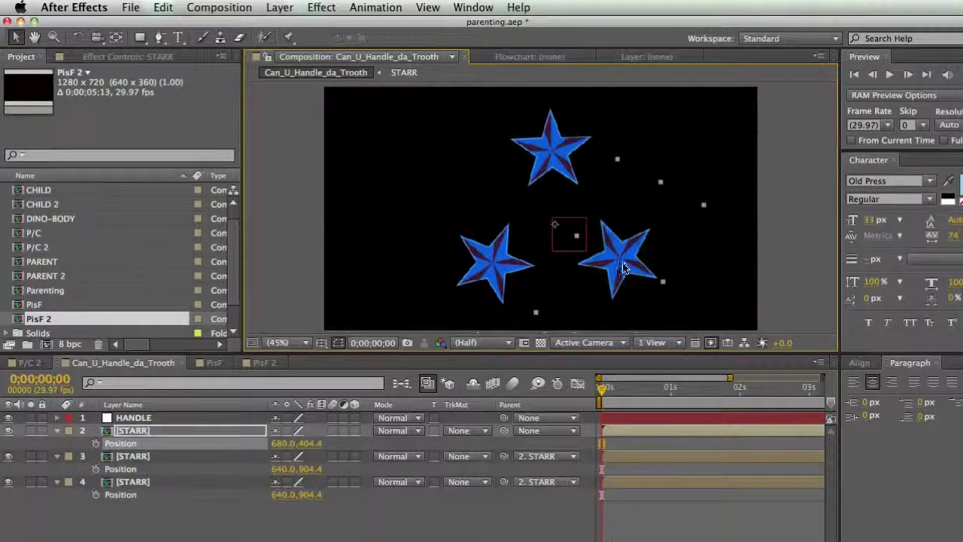
{"action": "key", "text": "cmd+z"}
{"action": "left_click", "coordinate": [531, 241]}
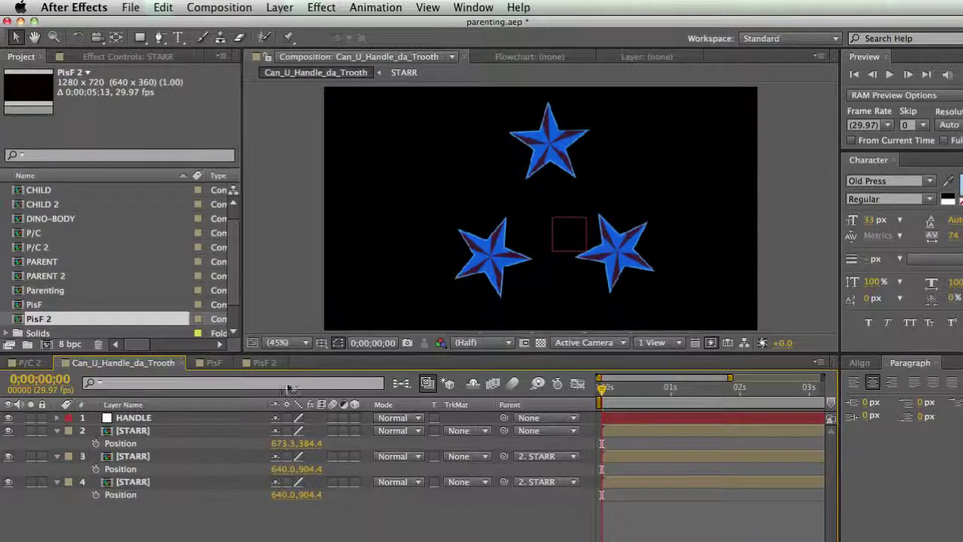
Parent all three STARR layers to the HANDLE null and test moving the stars with it
{"action": "left_click", "coordinate": [195, 420]}
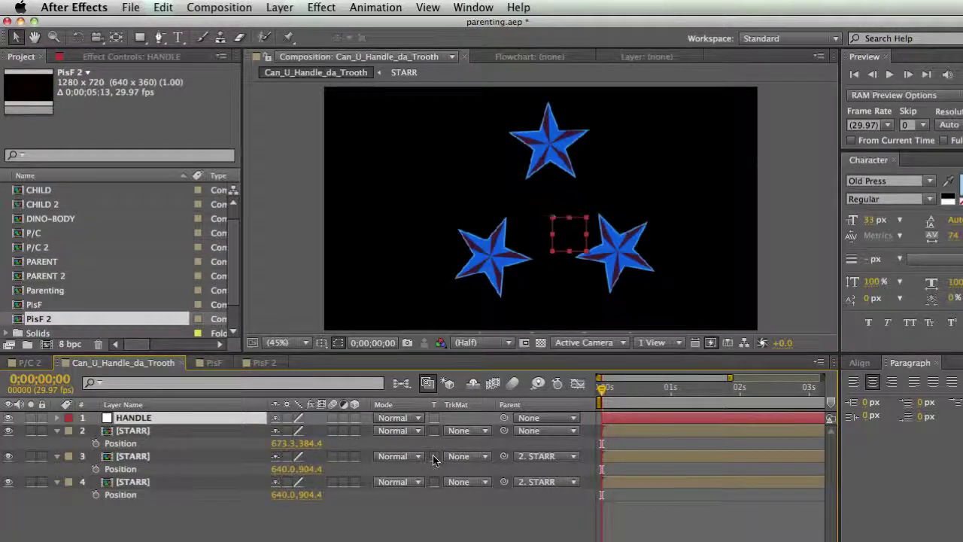
{"action": "left_click", "coordinate": [168, 434]}
{"action": "left_click", "coordinate": [166, 481], "text": "shift"}
{"action": "left_click_drag", "start_coordinate": [502, 430], "coordinate": [205, 419]}
{"action": "mouse_move", "coordinate": [581, 223]}
{"action": "left_mouse_down"}
{"action": "mouse_move", "coordinate": [613, 222]}
{"action": "mouse_move", "coordinate": [585, 209]}
{"action": "mouse_move", "coordinate": [659, 249]}
{"action": "mouse_move", "coordinate": [563, 200]}
{"action": "mouse_move", "coordinate": [600, 224]}
{"action": "mouse_move", "coordinate": [590, 227]}
{"action": "left_mouse_up"}
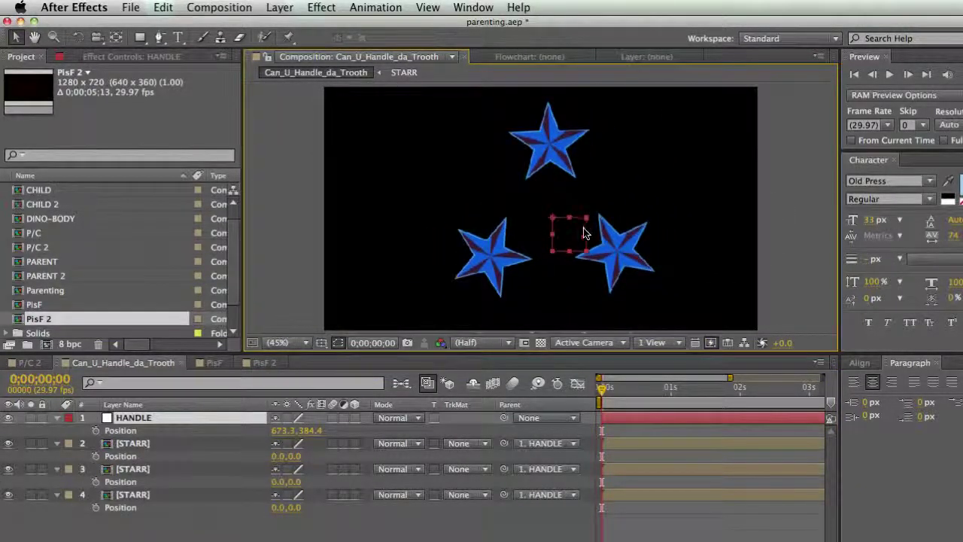
Reveal the Scale property in the star composition and try changing its value
{"action": "left_click", "coordinate": [138, 457]}
{"action": "key", "text": "s"}
{"action": "left_click_drag", "start_coordinate": [295, 456], "coordinate": [316, 459]}
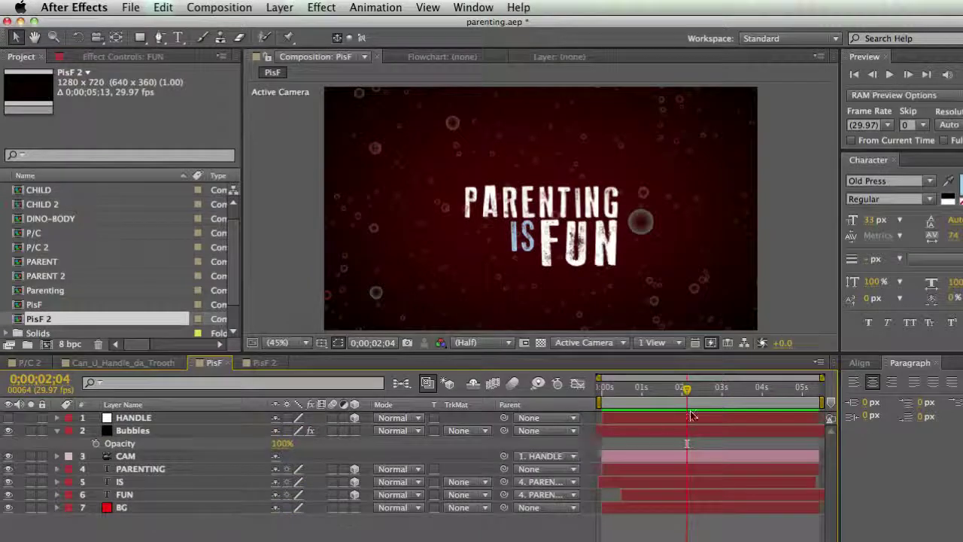
Scrub through the title animation in the PisF composition, and lock the PARENTING, IS, FUN and BG layers
{"action": "left_click_drag", "start_coordinate": [680, 389], "coordinate": [718, 391]}
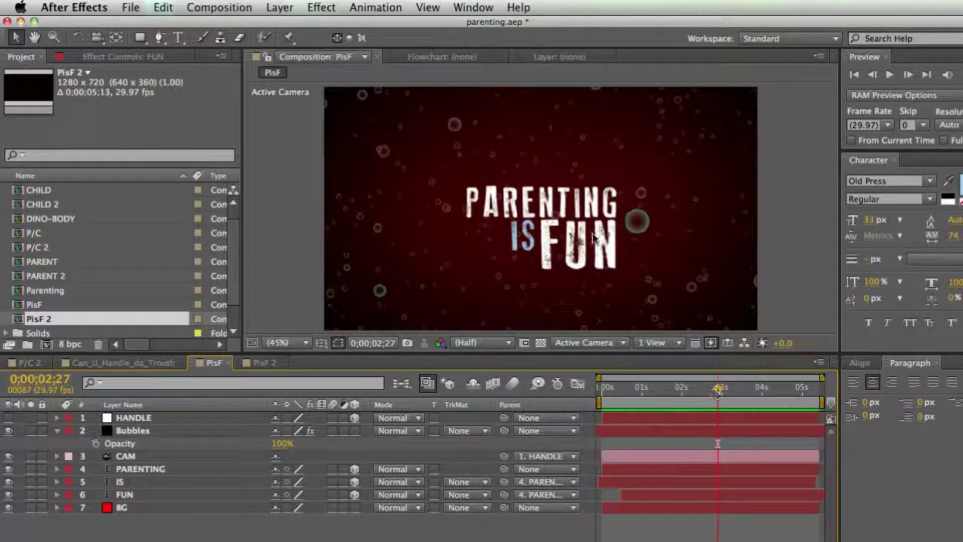
{"action": "left_click_drag", "start_coordinate": [709, 393], "coordinate": [674, 390]}
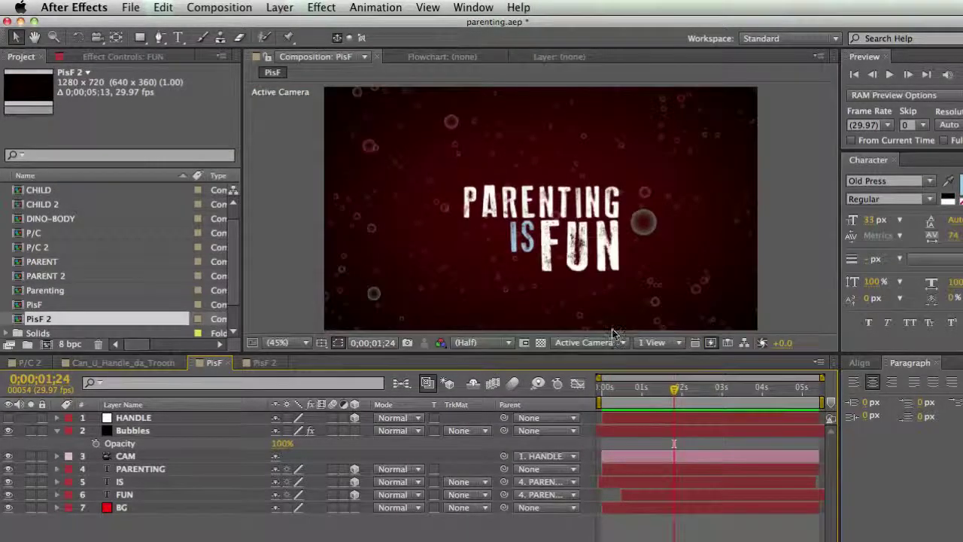
{"action": "left_click", "coordinate": [171, 457]}
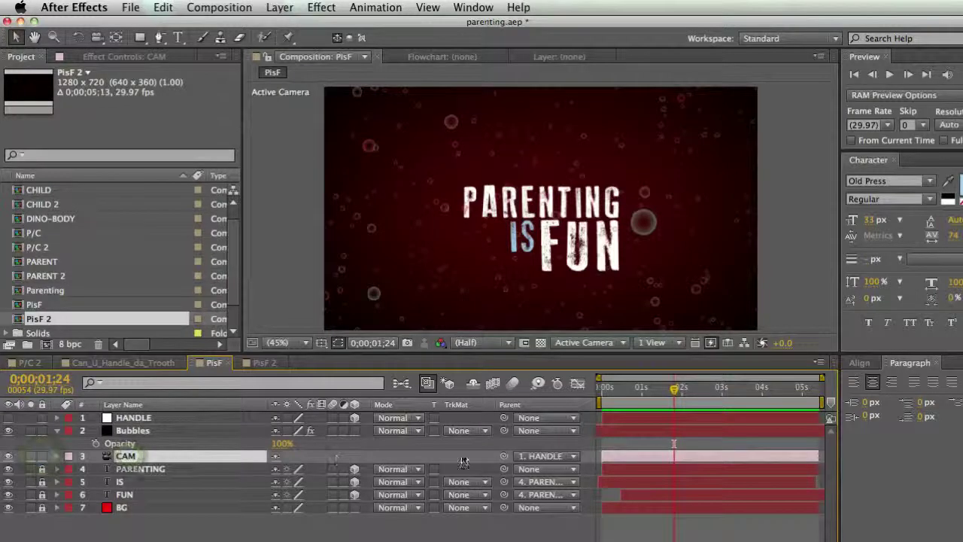
Reveal the HANDLE null's rotation properties and set its Y Rotation to 8°
{"action": "left_click", "coordinate": [150, 420]}
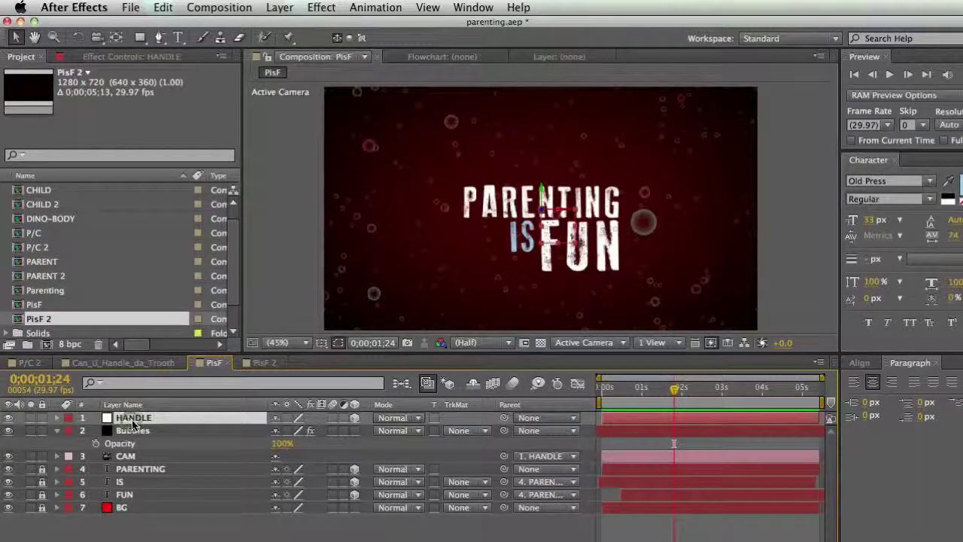
{"action": "key", "text": "r"}
{"action": "mouse_move", "coordinate": [296, 458]}
{"action": "left_mouse_down"}
{"action": "mouse_move", "coordinate": [353, 454]}
{"action": "mouse_move", "coordinate": [216, 454]}
{"action": "mouse_move", "coordinate": [265, 454]}
{"action": "left_mouse_up"}
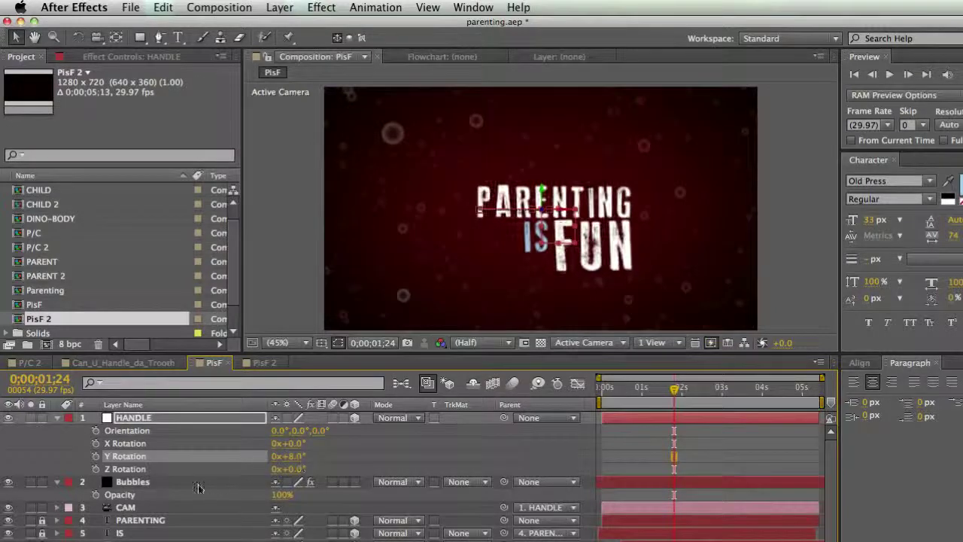
Examine the CAM layer's transform properties, including point of interest, position and rotation, and collapse them
{"action": "left_click", "coordinate": [157, 512]}
{"action": "key", "text": "ctrl+Right"}
{"action": "scroll", "coordinate": [245, 487], "scroll_direction": "down", "scroll_amount": 2}
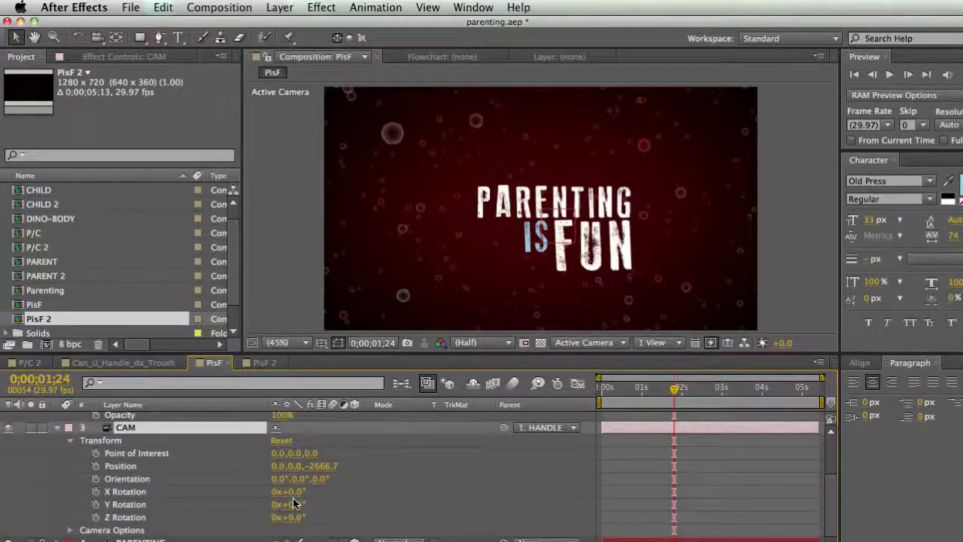
{"action": "left_click", "coordinate": [58, 428]}
{"action": "scroll", "coordinate": [155, 462], "scroll_direction": "up", "scroll_amount": 1}
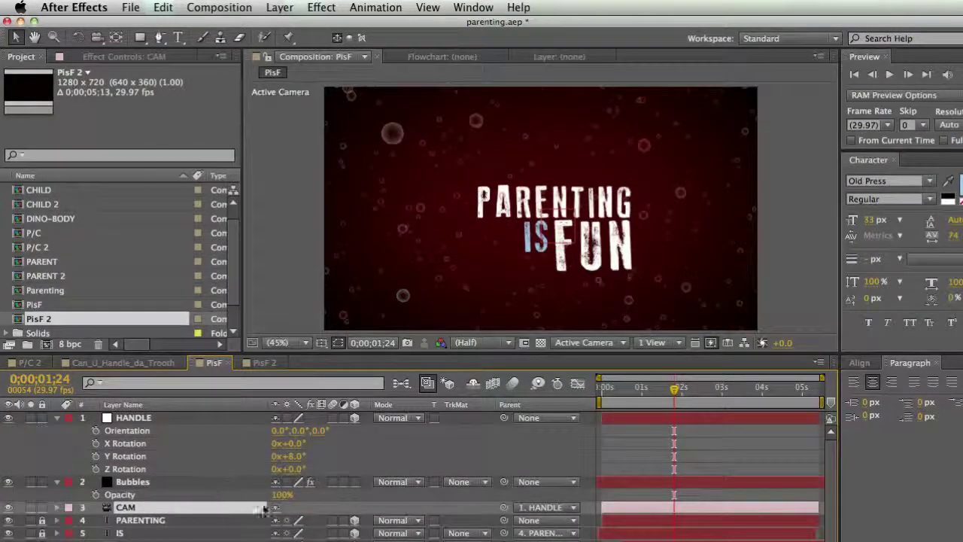
Set HANDLE's Y Rotation to -16°, show its Position keyframes and step back to 0;00;01;03
{"action": "left_click", "coordinate": [153, 419]}
{"action": "mouse_move", "coordinate": [294, 460]}
{"action": "left_mouse_down"}
{"action": "mouse_move", "coordinate": [305, 460]}
{"action": "mouse_move", "coordinate": [276, 457]}
{"action": "left_mouse_up"}
{"action": "key", "text": "p"}
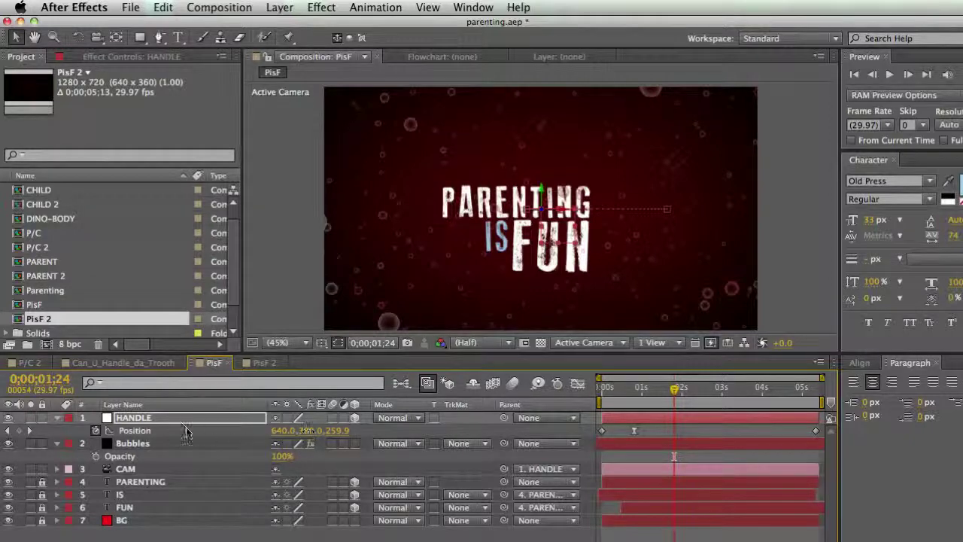
{"action": "key", "text": "shift+Page_Up"}
{"action": "key", "text": "shift+Page_Up"}
{"action": "key", "text": "Page_Up"}
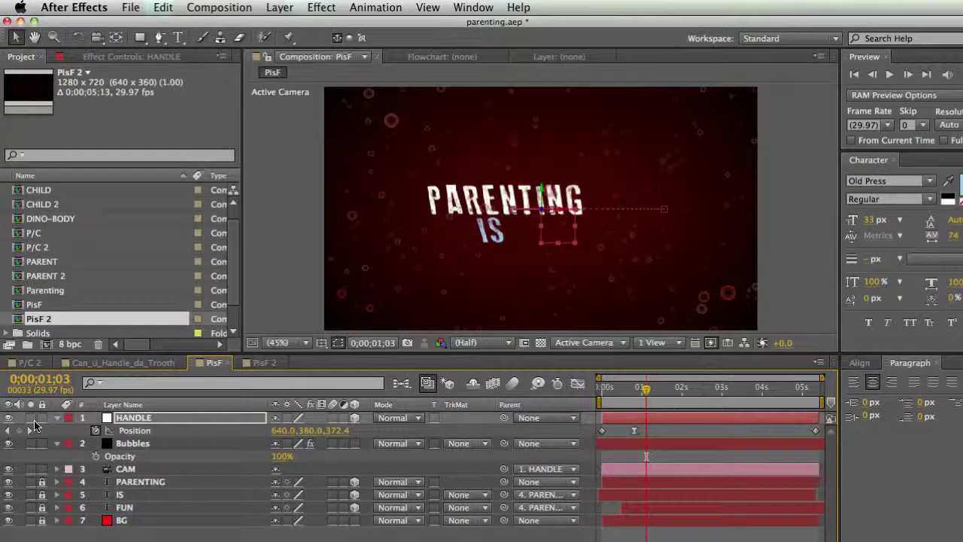
Set HANDLE's Y Rotation to 5° and scrub the timeline from the start to check the camera angle
{"action": "key", "text": "r"}
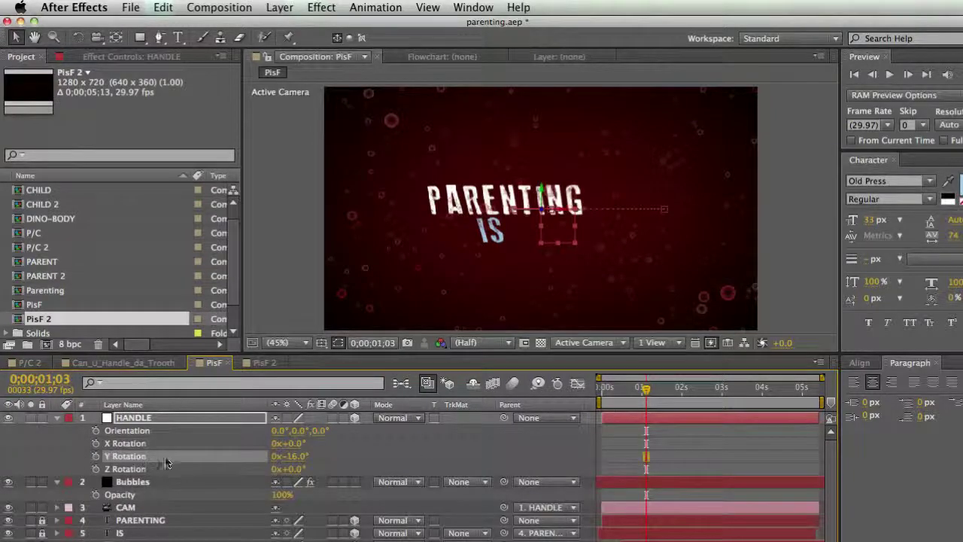
{"action": "mouse_move", "coordinate": [290, 456]}
{"action": "left_mouse_down"}
{"action": "mouse_move", "coordinate": [278, 456]}
{"action": "mouse_move", "coordinate": [324, 458]}
{"action": "mouse_move", "coordinate": [305, 457]}
{"action": "left_mouse_up"}
{"action": "left_click_drag", "start_coordinate": [646, 387], "coordinate": [588, 403]}
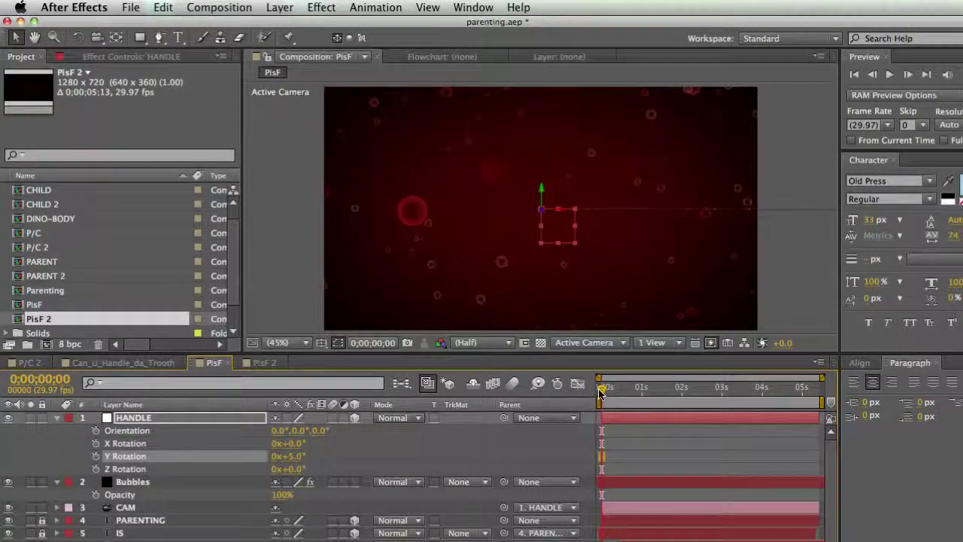
{"action": "left_click_drag", "start_coordinate": [600, 391], "coordinate": [694, 391]}
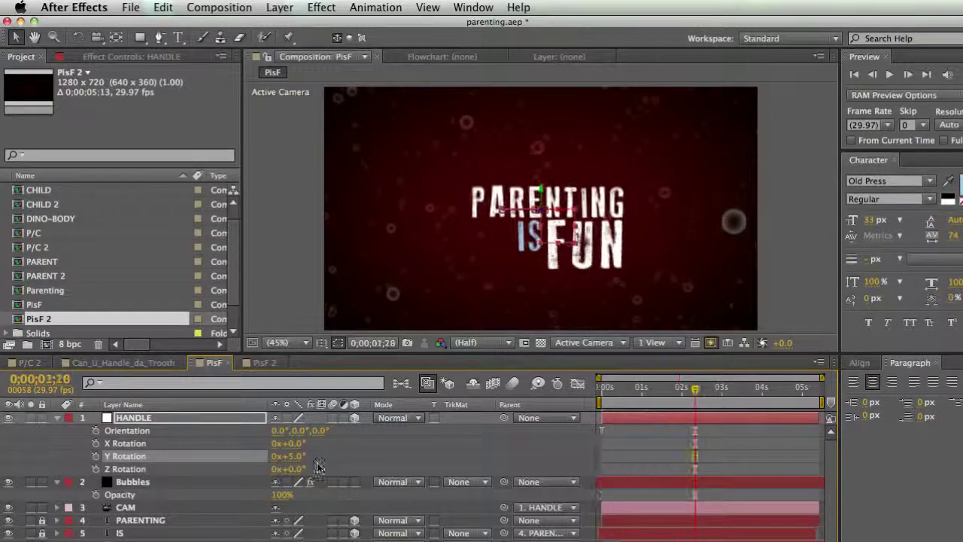
Set HANDLE's Y Rotation to -19° and X Rotation to -23°, and scrub forward to 0;00;03;09
{"action": "left_click_drag", "start_coordinate": [294, 463], "coordinate": [323, 446]}
{"action": "mouse_move", "coordinate": [704, 401]}
{"action": "left_mouse_down"}
{"action": "mouse_move", "coordinate": [602, 399]}
{"action": "mouse_move", "coordinate": [717, 404]}
{"action": "left_mouse_up"}
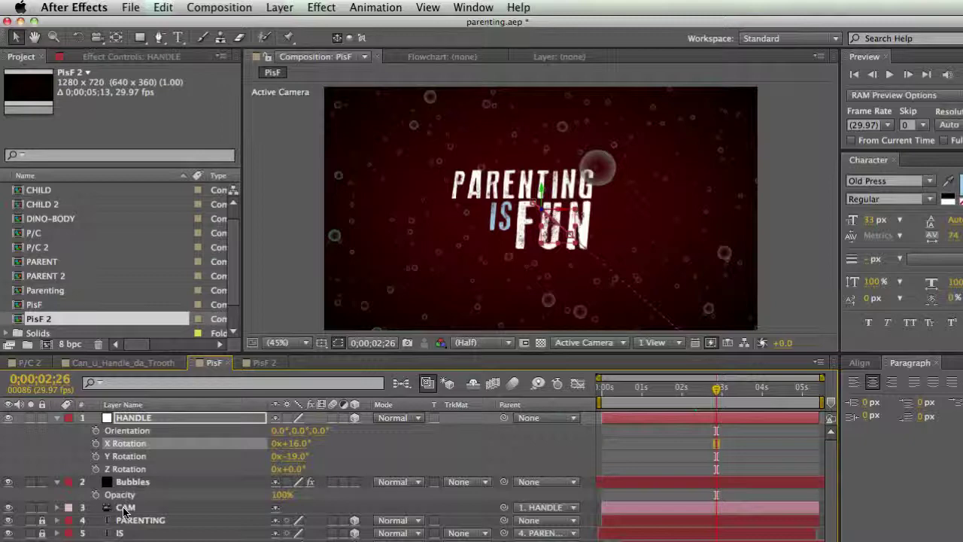
{"action": "left_click_drag", "start_coordinate": [703, 391], "coordinate": [734, 388]}
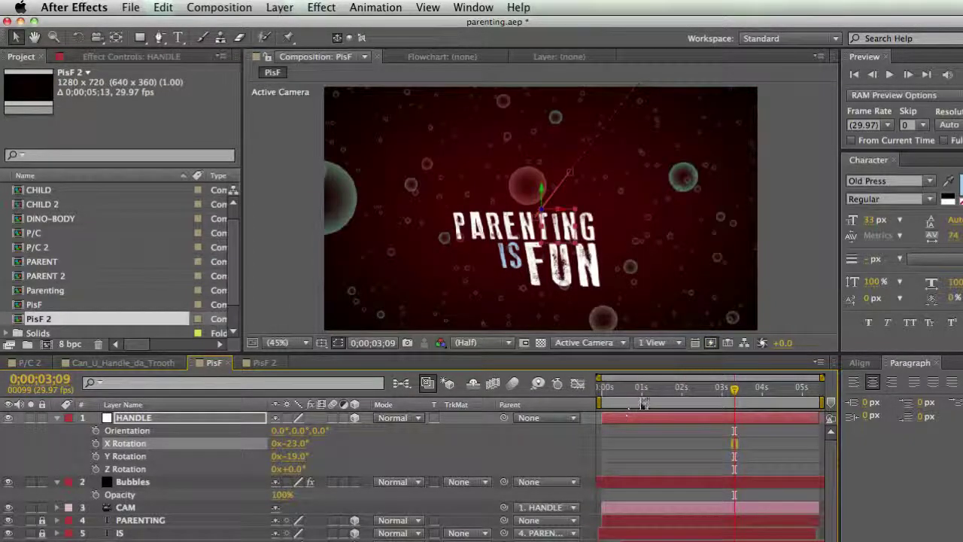
Keyframe HANDLE's X Rotation from the composition's start to 35° at a second keyframe, and set Y Rotation to 19°
{"action": "key", "text": "Home"}
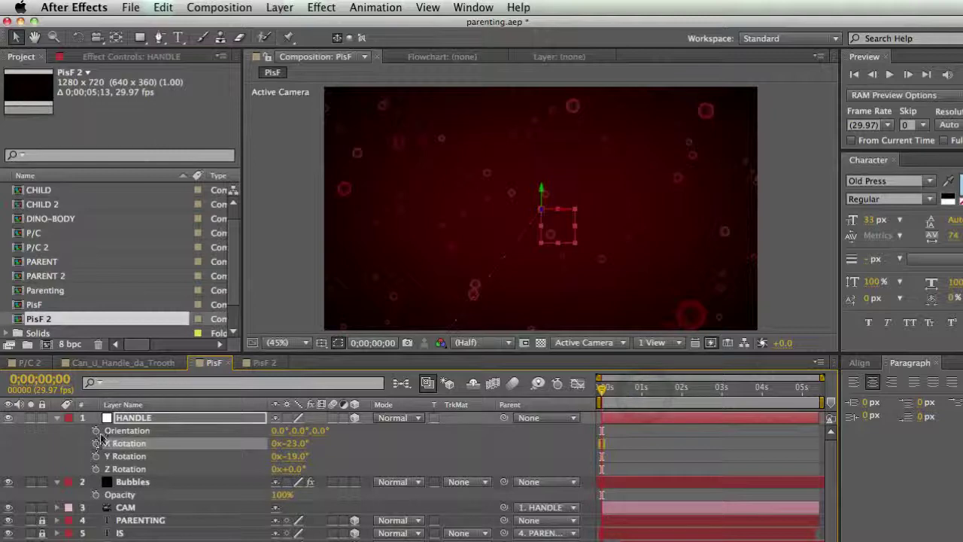
{"action": "left_click_drag", "start_coordinate": [599, 389], "coordinate": [651, 389]}
{"action": "left_click_drag", "start_coordinate": [287, 443], "coordinate": [326, 457]}
{"action": "left_click_drag", "start_coordinate": [646, 397], "coordinate": [679, 397]}
Move HANDLE's two X Rotation keyframes close together around the two-second mark, and scrub through the change
{"action": "left_click", "coordinate": [652, 444]}
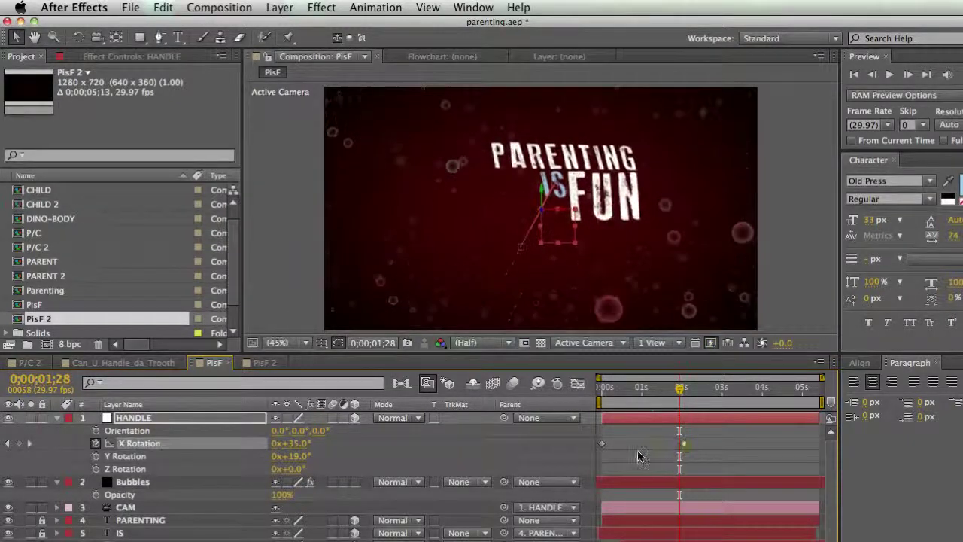
{"action": "left_click_drag", "start_coordinate": [604, 444], "coordinate": [671, 444]}
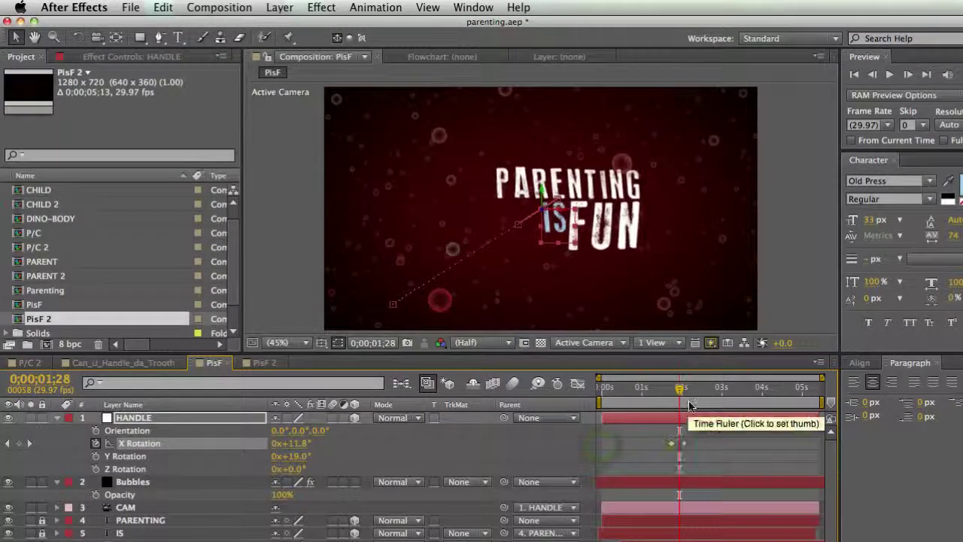
{"action": "left_click_drag", "start_coordinate": [679, 388], "coordinate": [699, 404]}
Collapse HANDLE's properties, view the PisF composition enlarged, and restore the normal layout
{"action": "key", "text": "r"}
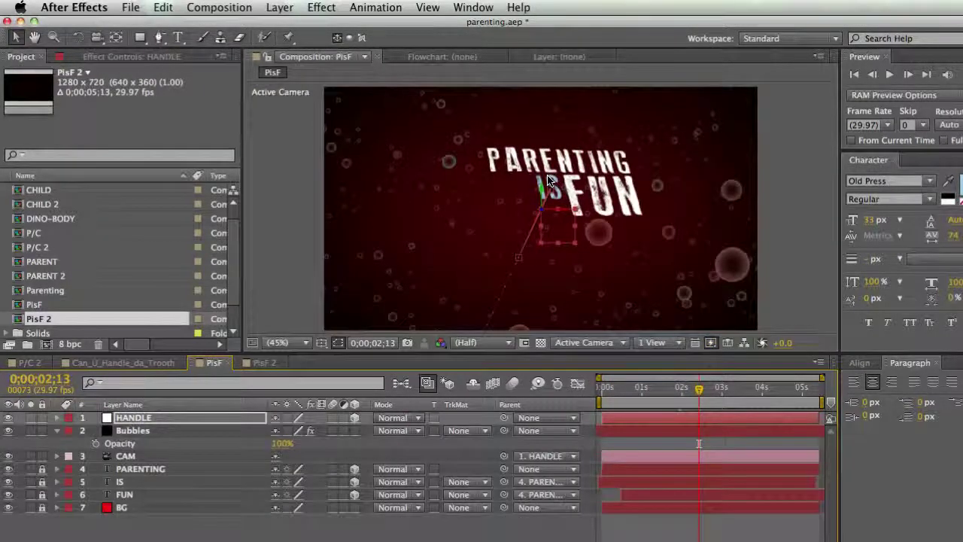
{"action": "key", "text": "grave"}
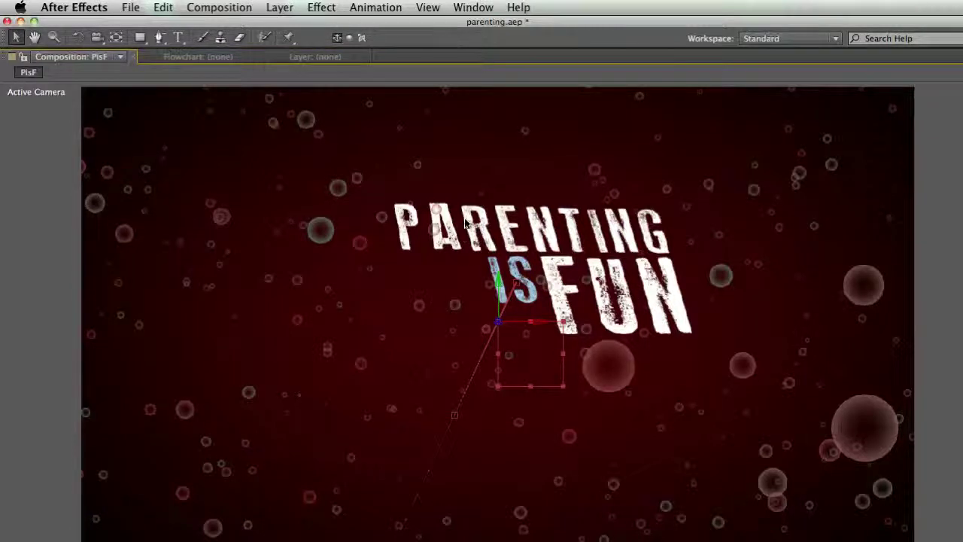
{"action": "key", "text": "grave"}
Scrub back and forth through the opening of the PisF 2 composition and play its title animation
{"action": "left_click_drag", "start_coordinate": [606, 389], "coordinate": [634, 393]}
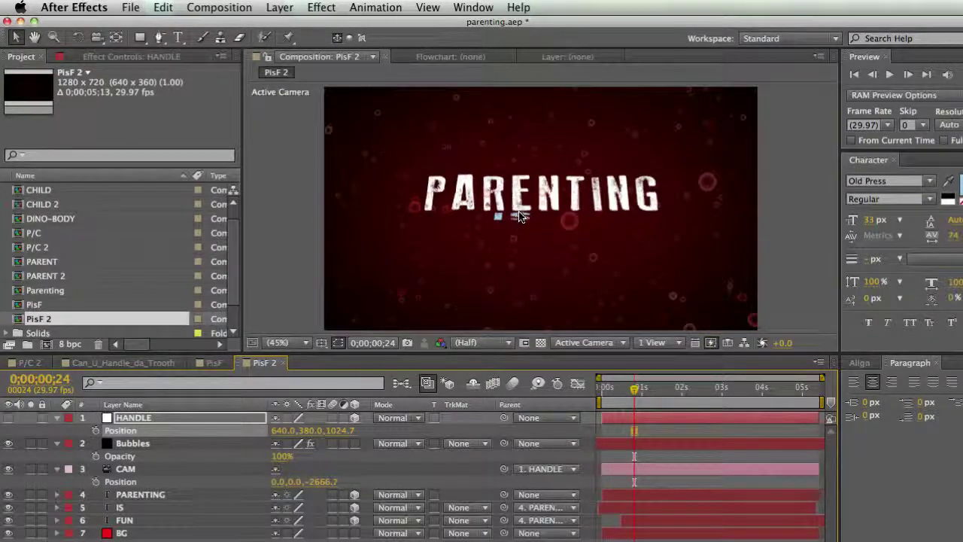
{"action": "mouse_move", "coordinate": [640, 399]}
{"action": "left_mouse_down"}
{"action": "mouse_move", "coordinate": [663, 393]}
{"action": "mouse_move", "coordinate": [614, 393]}
{"action": "mouse_move", "coordinate": [623, 393]}
{"action": "left_mouse_up"}
{"action": "mouse_move", "coordinate": [642, 392]}
{"action": "left_mouse_down"}
{"action": "mouse_move", "coordinate": [675, 392]}
{"action": "mouse_move", "coordinate": [652, 392]}
{"action": "left_mouse_up"}
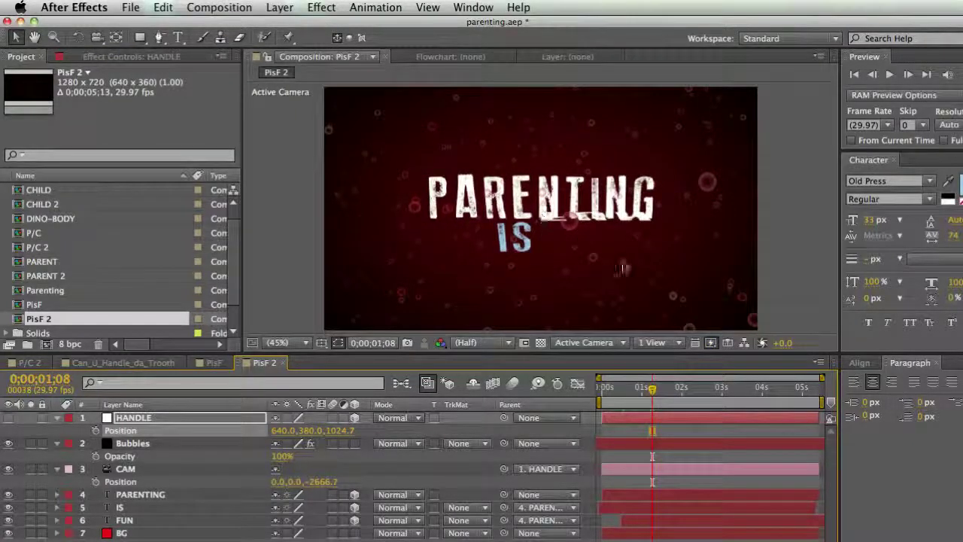
{"action": "left_click_drag", "start_coordinate": [652, 392], "coordinate": [614, 394]}
{"action": "key", "text": "space"}
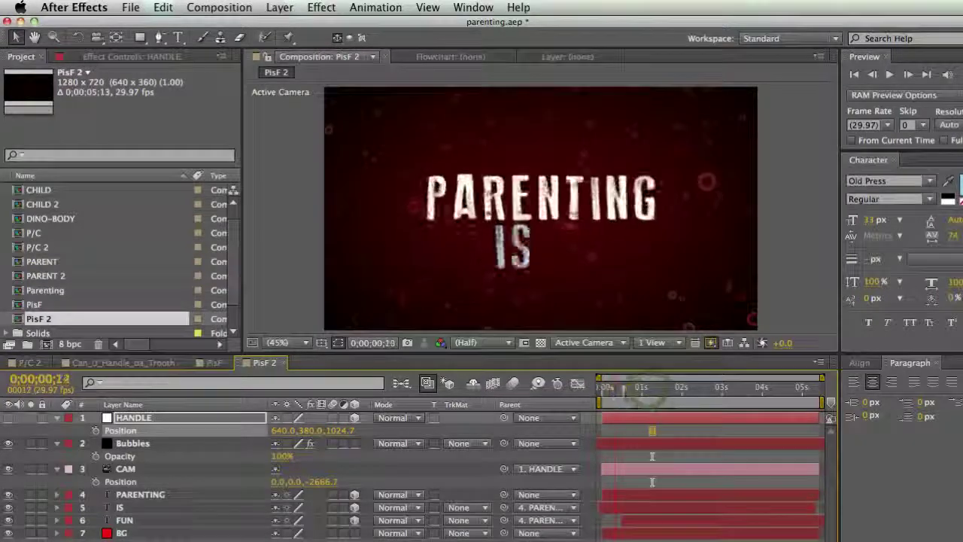